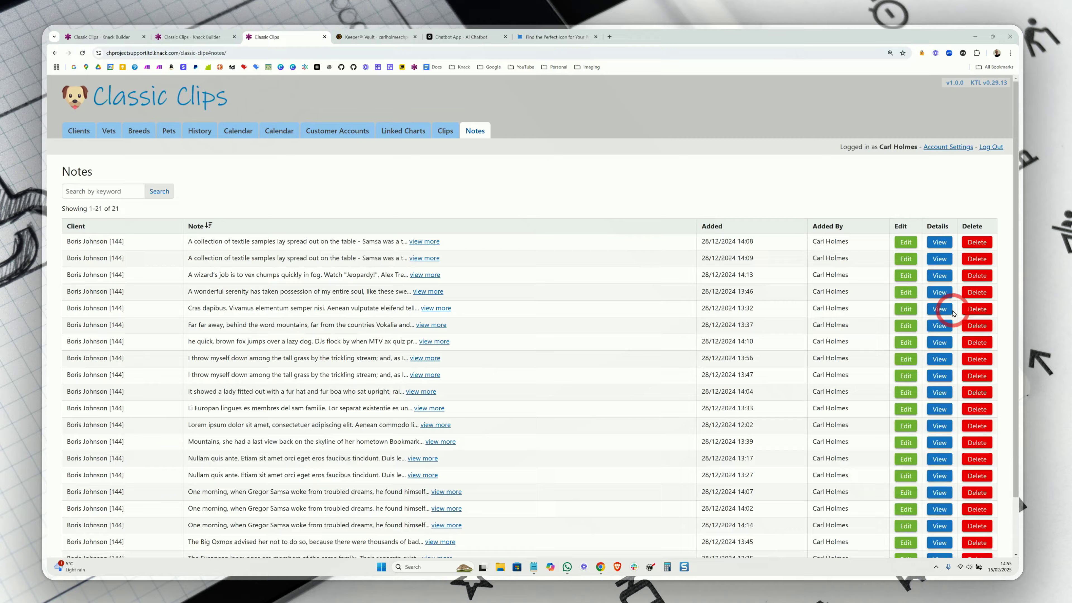
Switch to the Knack builder, open the Edit column's properties in the Notes grid, and check its header and link text
{"action": "key", "text": "ctrl+shift+Tab"}
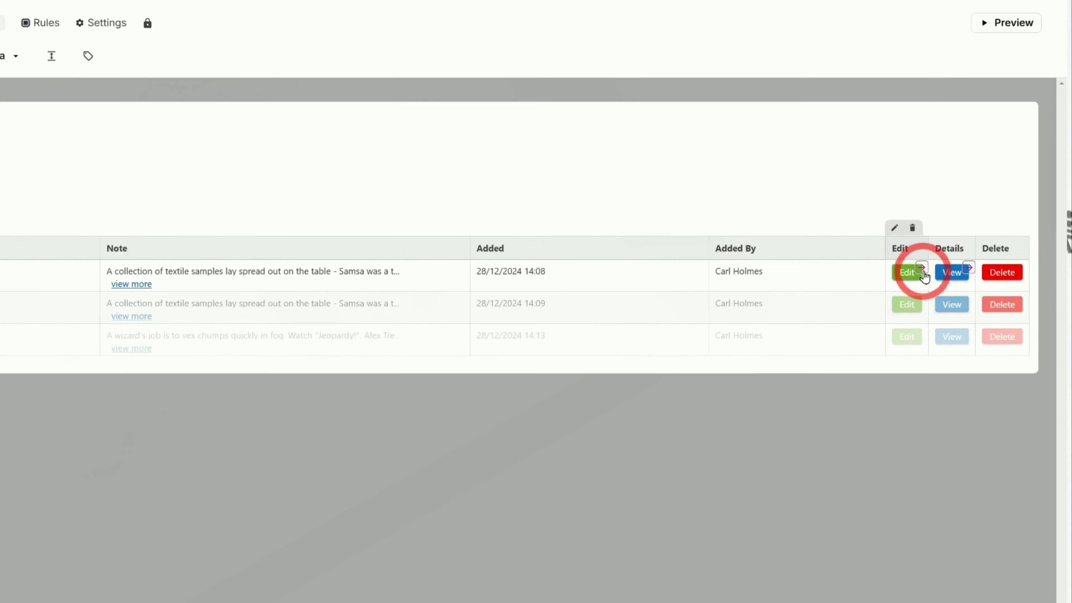
{"action": "left_click", "coordinate": [899, 247]}
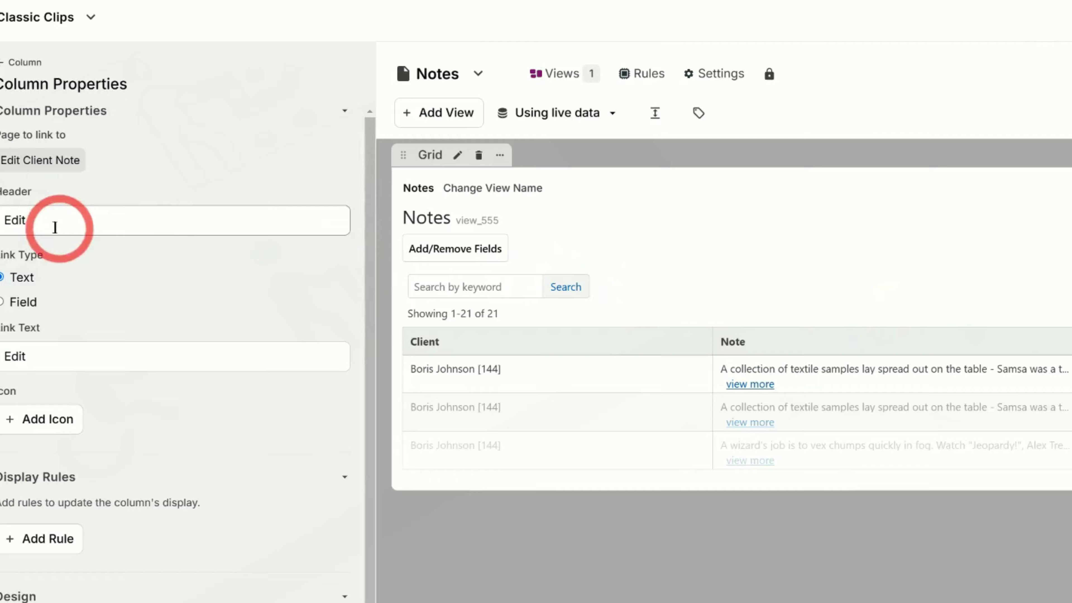
{"action": "left_click_drag", "start_coordinate": [55, 227], "coordinate": [5, 220]}
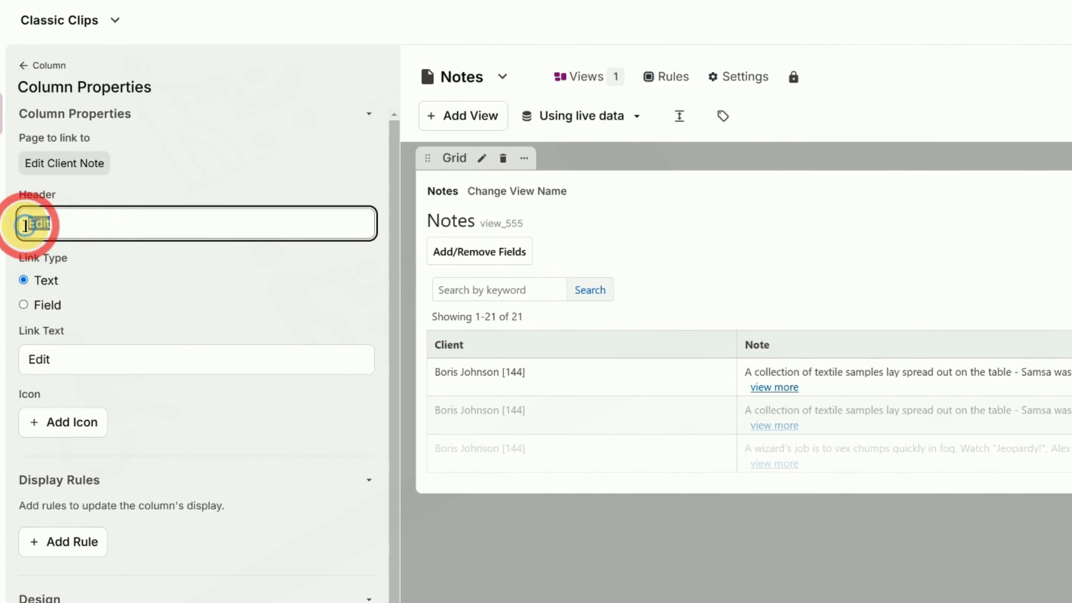
{"action": "left_click_drag", "start_coordinate": [59, 360], "coordinate": [30, 359]}
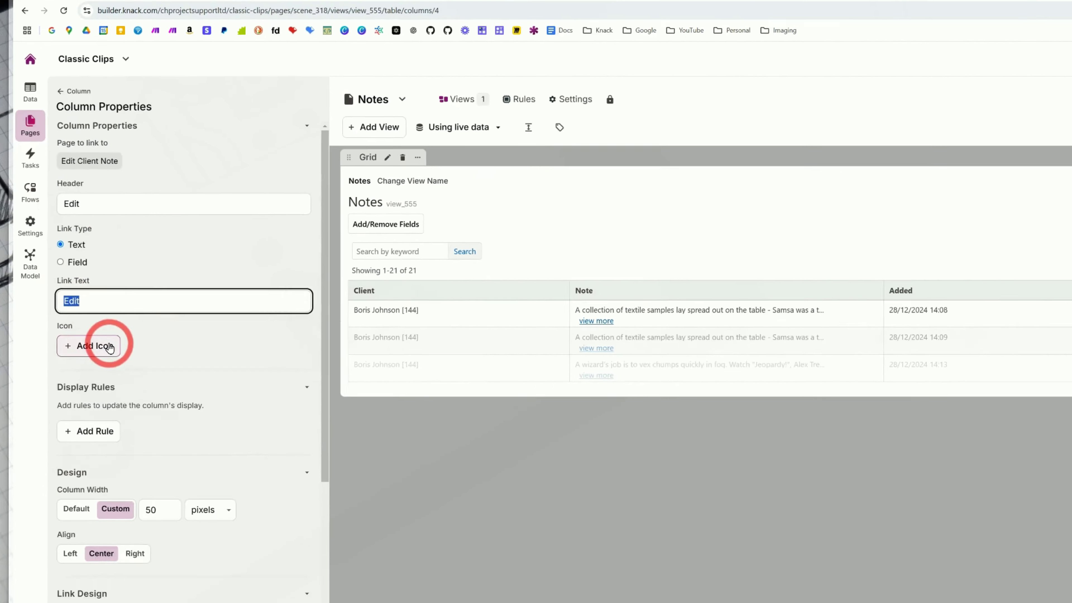
Add the left-aligned pencil-in-square icon, found by searching "edit", to the Edit column's link and save the column
{"action": "left_click", "coordinate": [97, 423]}
{"action": "type", "text": "edit"}
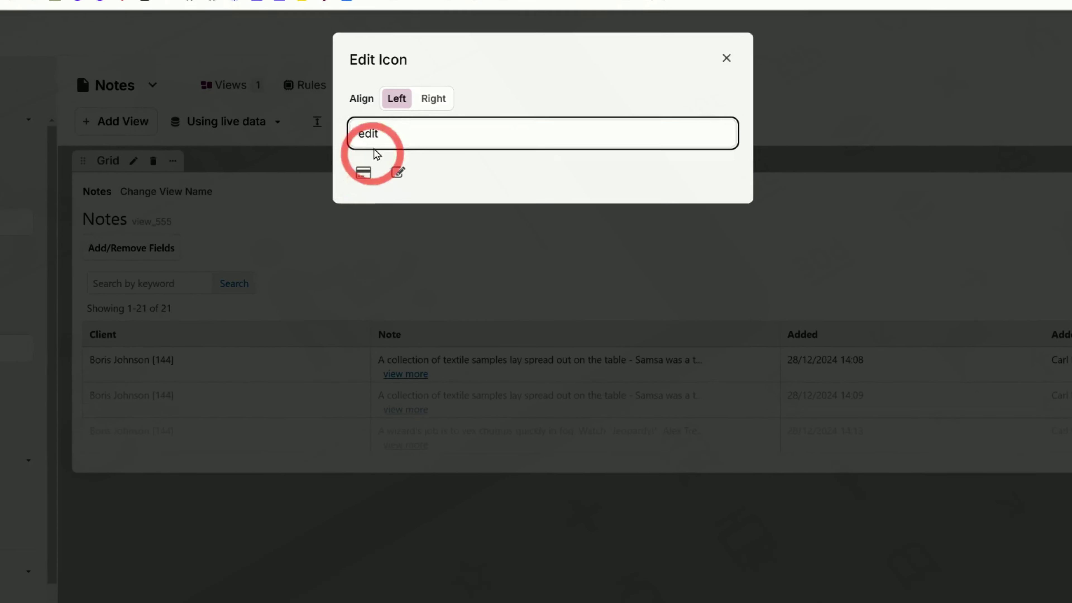
{"action": "left_click_drag", "start_coordinate": [448, 142], "coordinate": [443, 143]}
{"action": "double_click", "coordinate": [358, 134]}
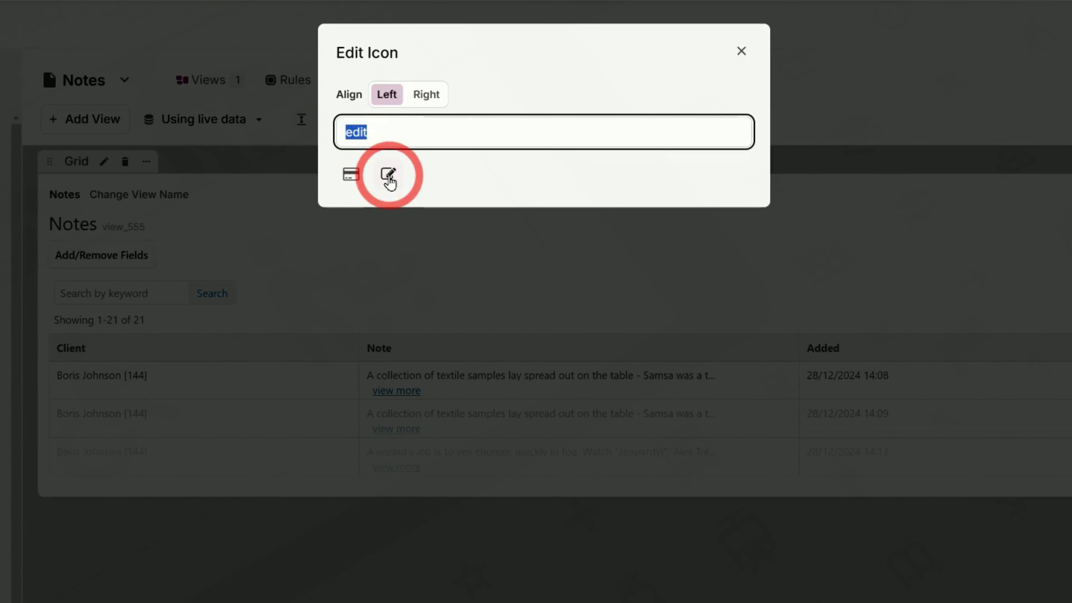
{"action": "left_click", "coordinate": [394, 103]}
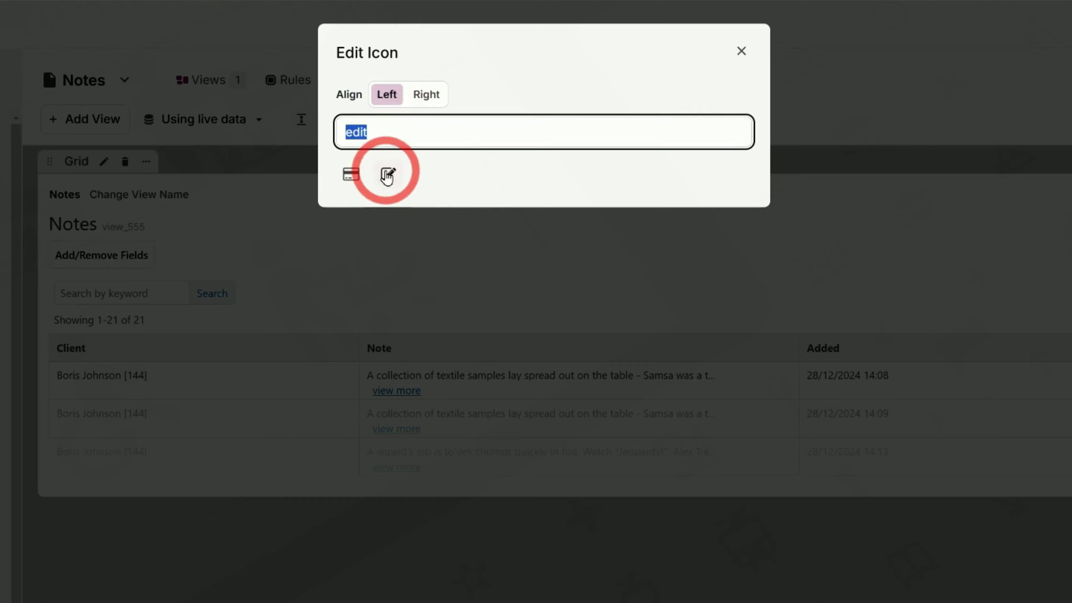
{"action": "left_click", "coordinate": [387, 174]}
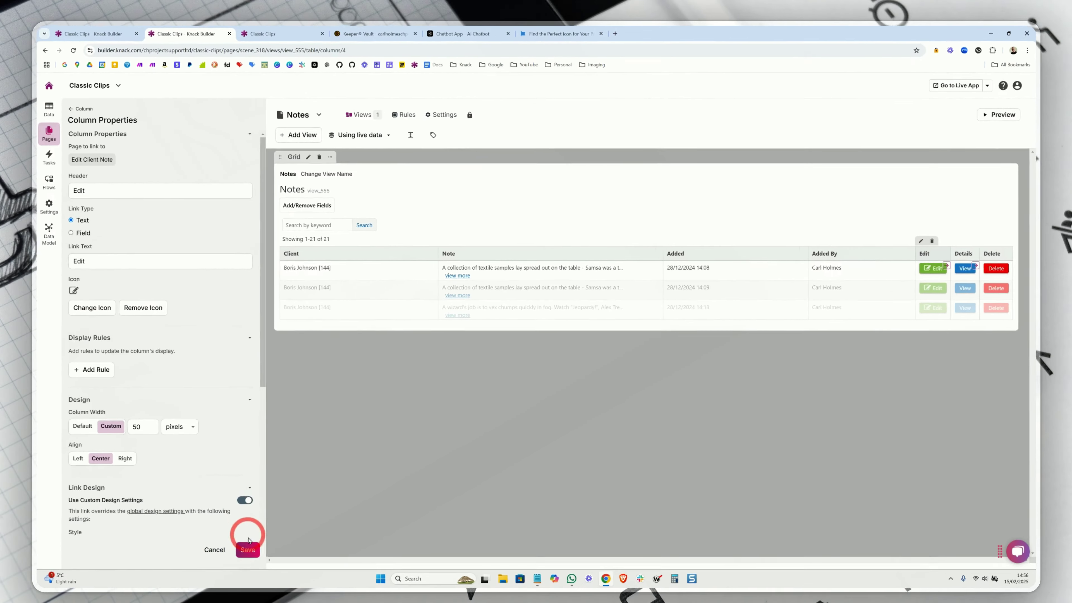
{"action": "left_click", "coordinate": [256, 537]}
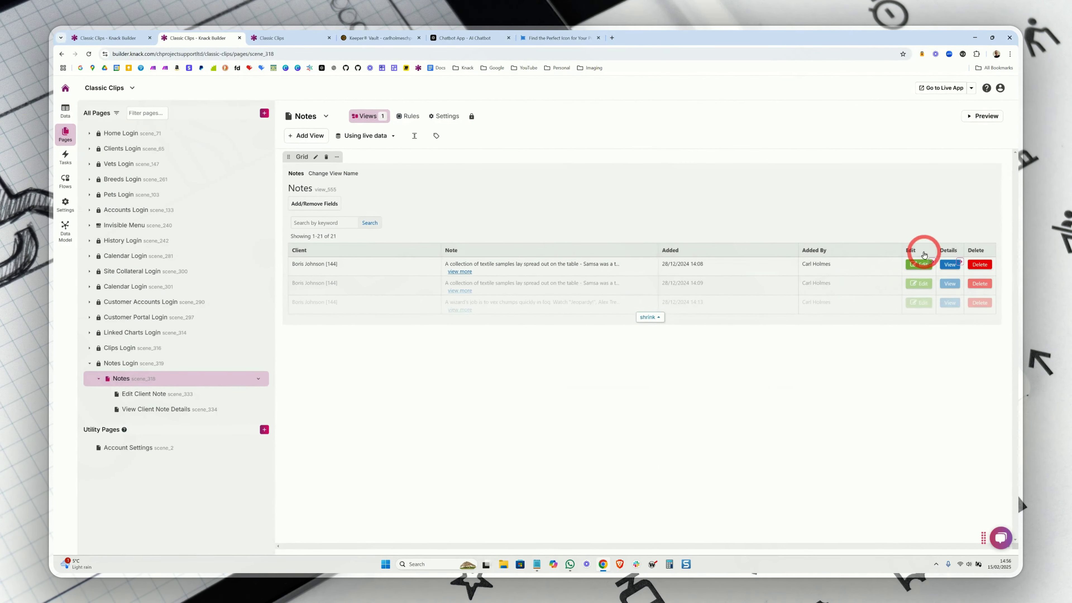
Clear the link text of the Notes grid's Edit column and save the column
{"action": "left_click", "coordinate": [923, 254]}
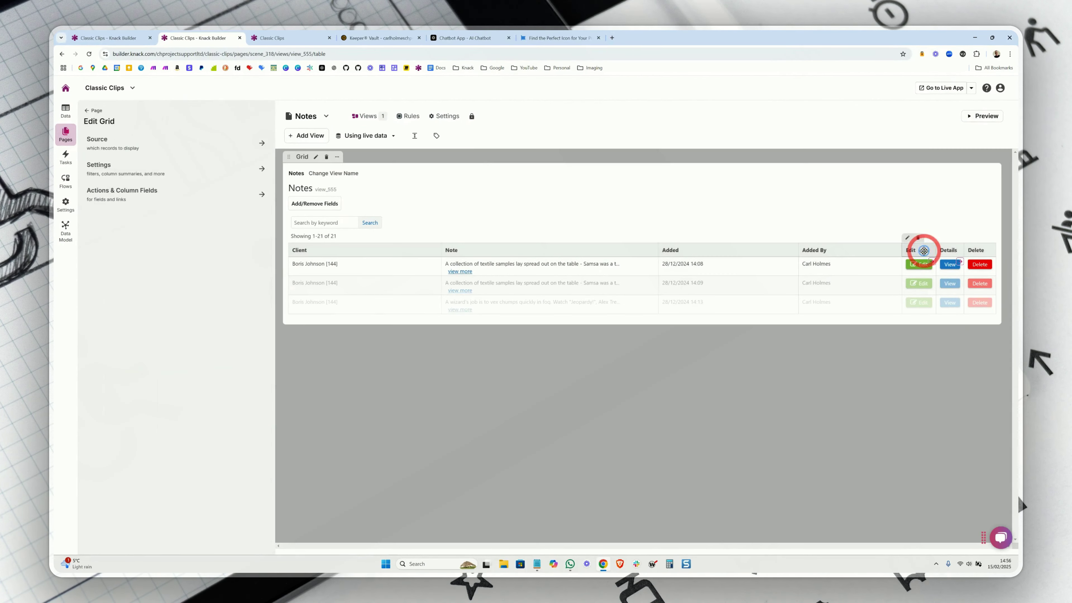
{"action": "double_click", "coordinate": [108, 257]}
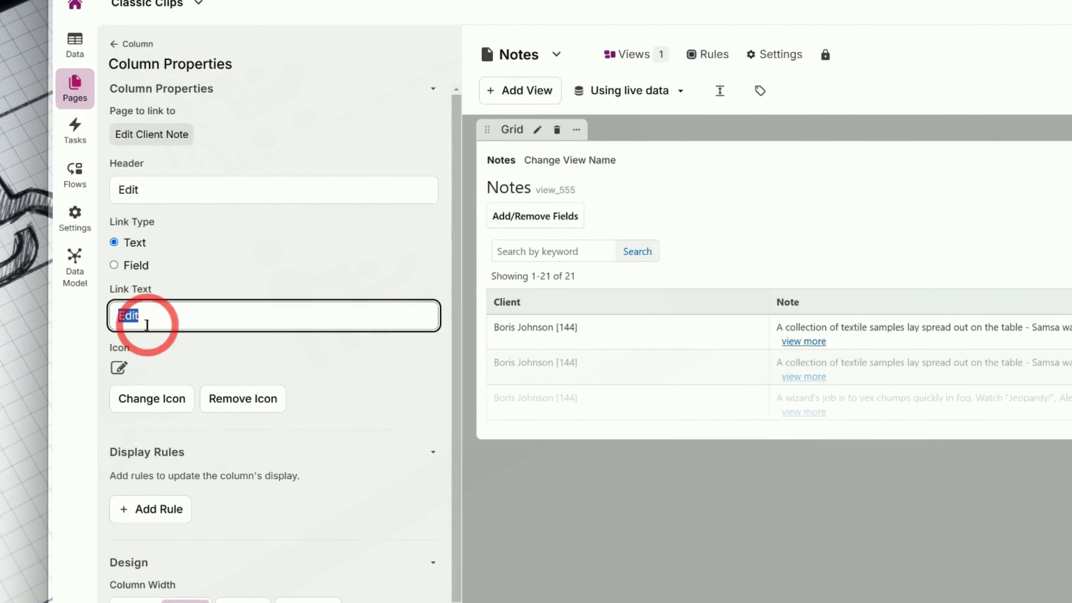
{"action": "key", "text": "BackSpace"}
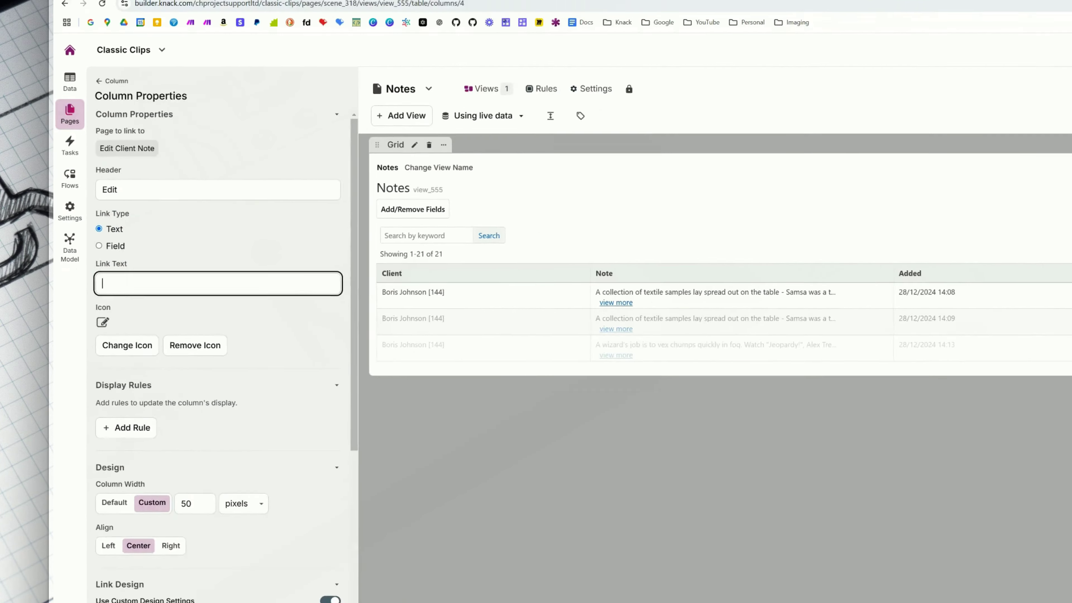
{"action": "left_click", "coordinate": [263, 545]}
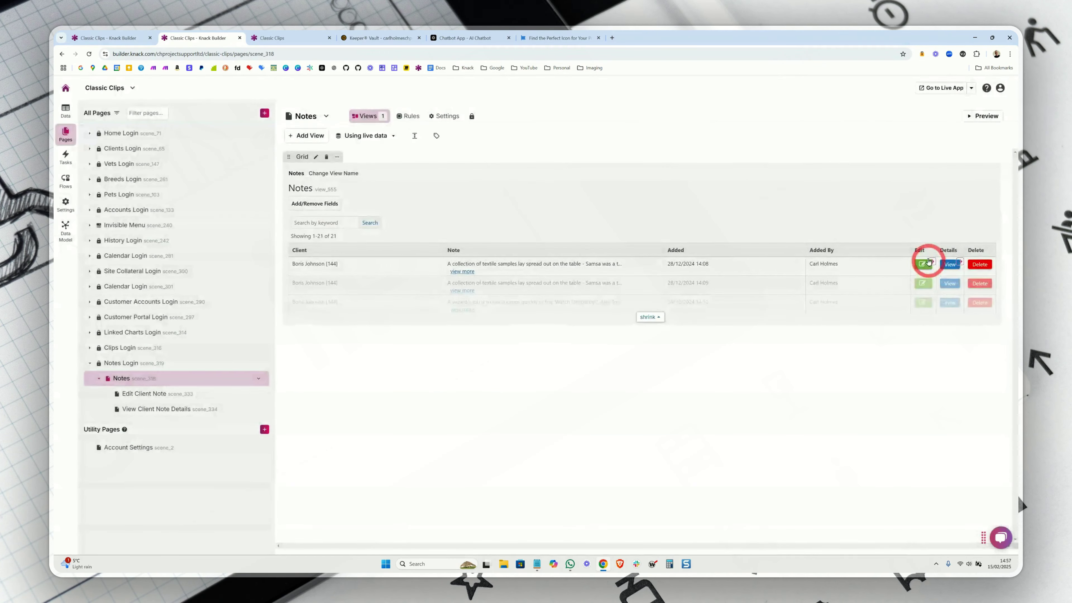
Check the Edit column's custom width setting in the builder and its icon links on the live Notes page
{"action": "left_click", "coordinate": [928, 262]}
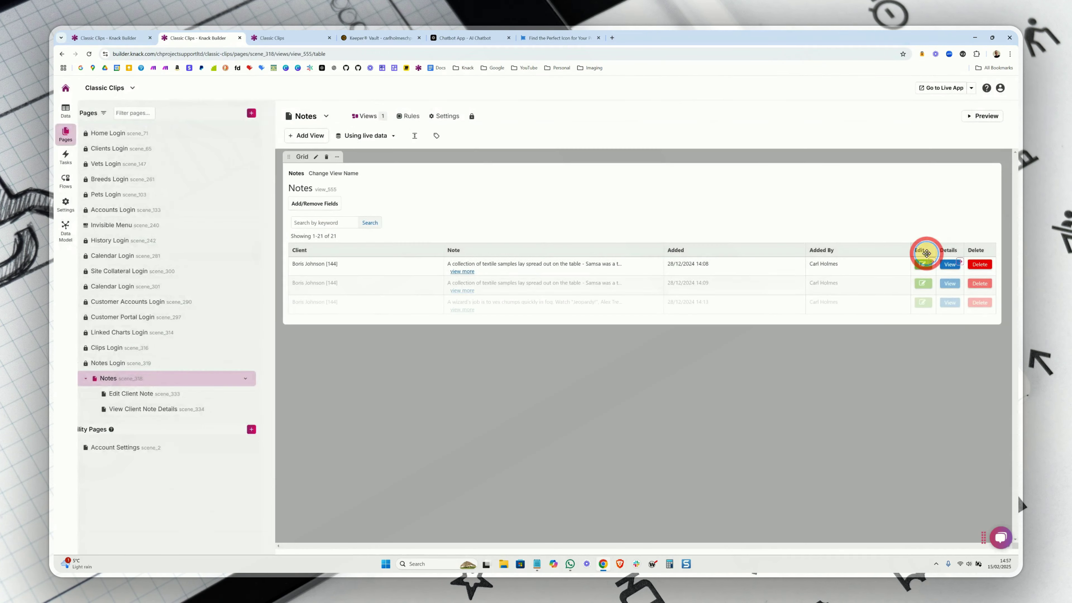
{"action": "scroll", "coordinate": [160, 397], "scroll_direction": "down", "scroll_amount": 2}
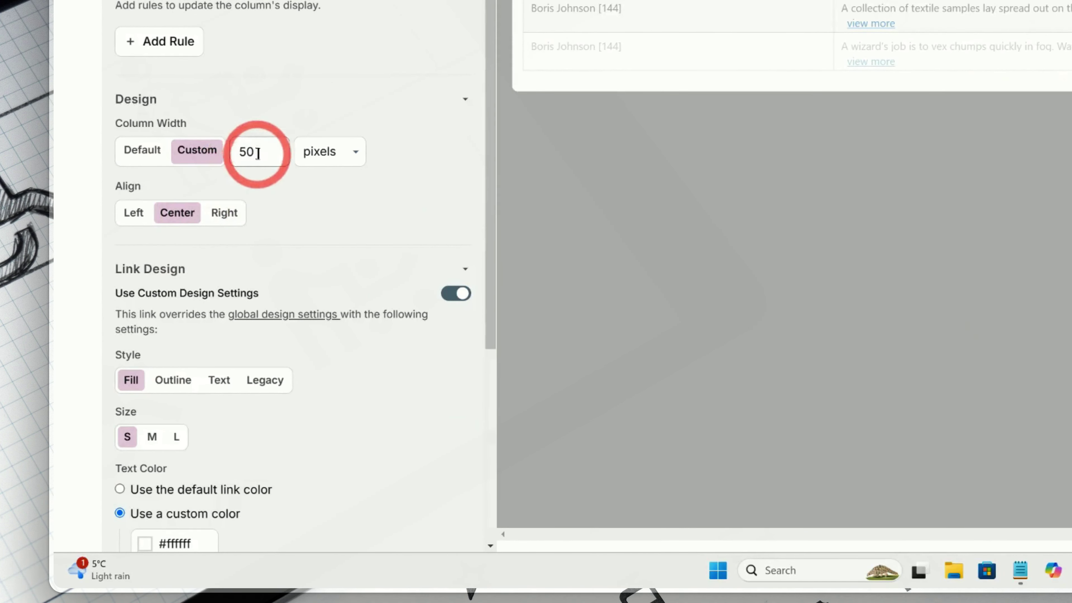
{"action": "left_click_drag", "start_coordinate": [257, 151], "coordinate": [230, 152]}
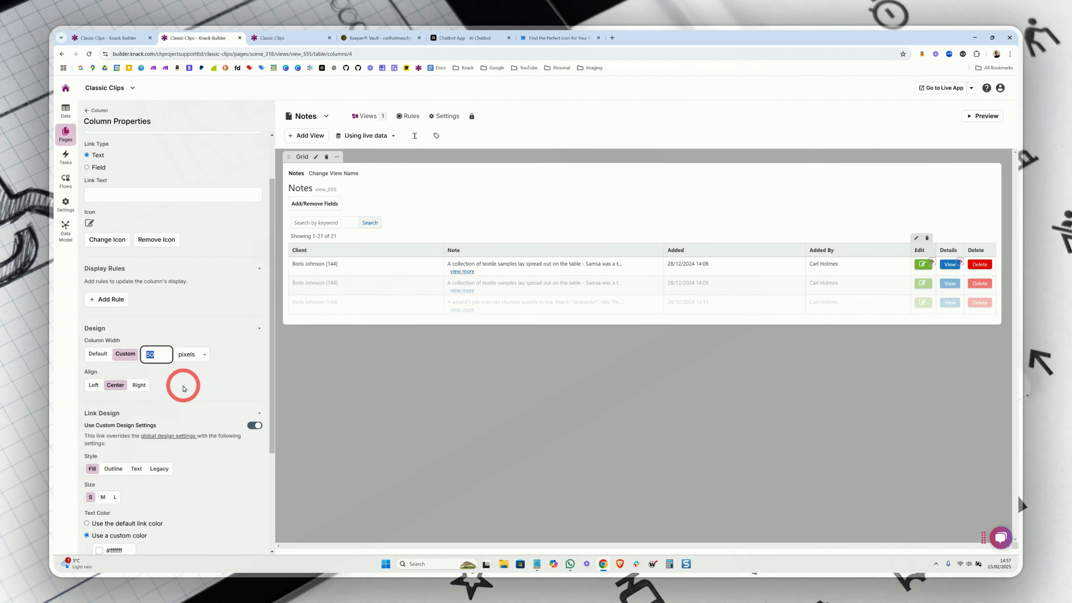
{"action": "key", "text": "ctrl+Tab"}
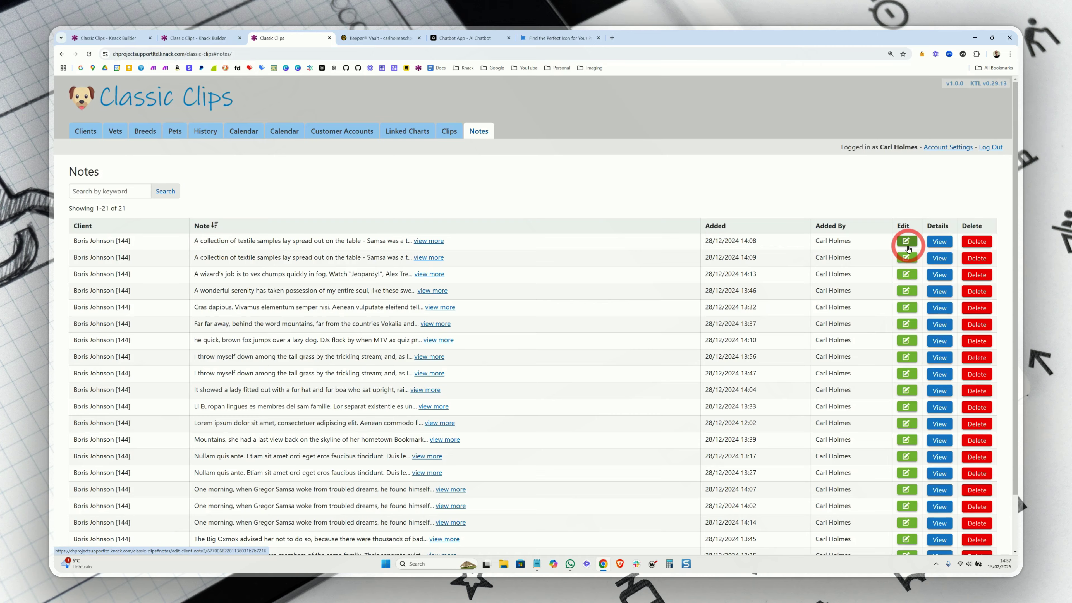
{"action": "key", "text": "ctrl+shift+Tab"}
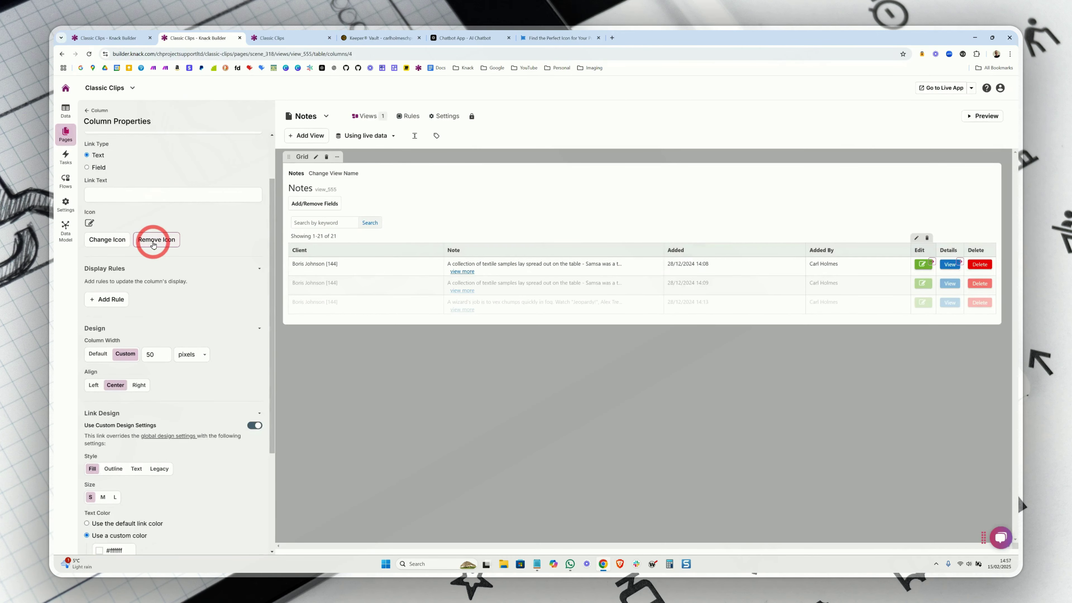
Remove the Edit column's icon and open the emoji picker in its empty link text
{"action": "left_click", "coordinate": [153, 244]}
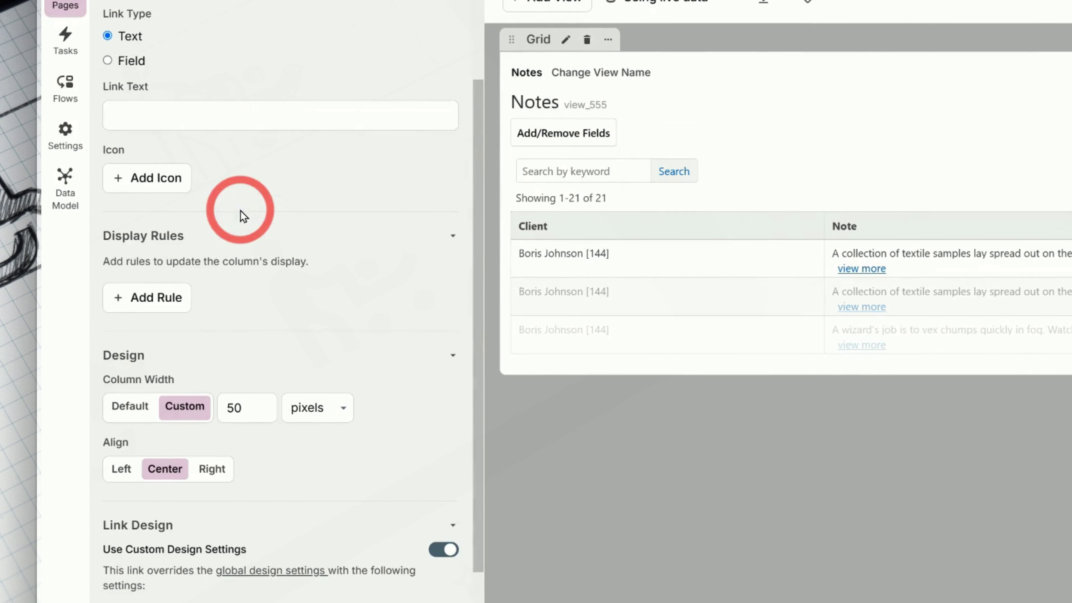
{"action": "scroll", "coordinate": [243, 207], "scroll_direction": "up", "scroll_amount": 3}
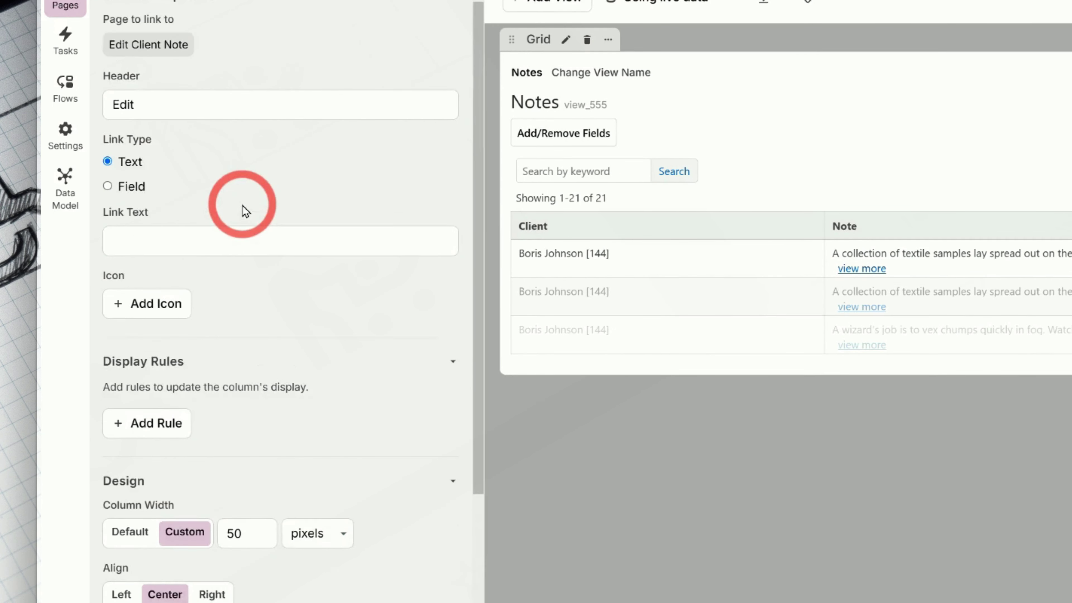
{"action": "left_click", "coordinate": [155, 241]}
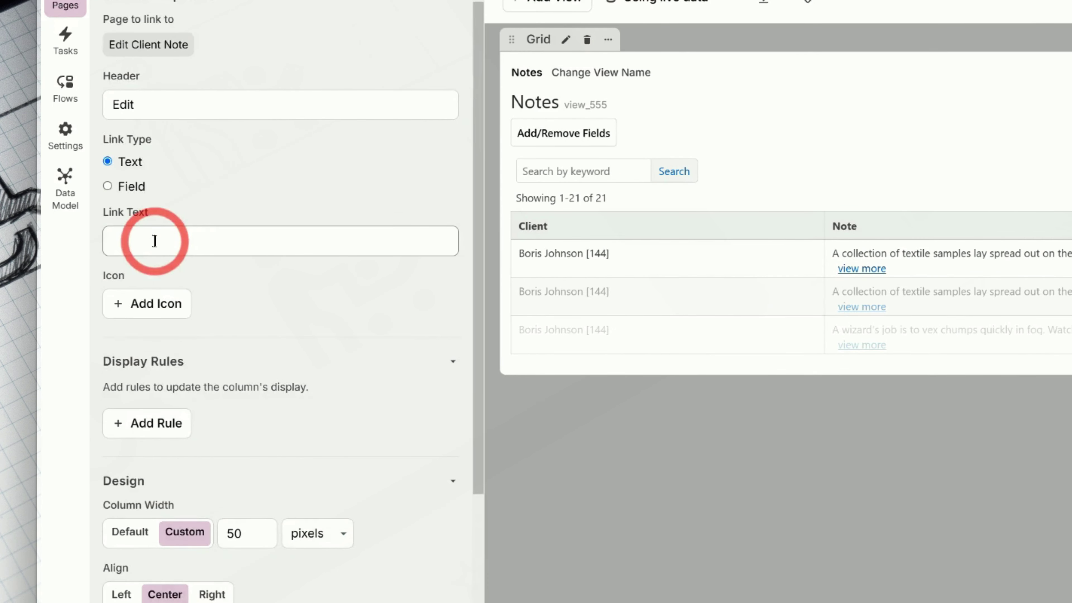
{"action": "left_click", "coordinate": [126, 241]}
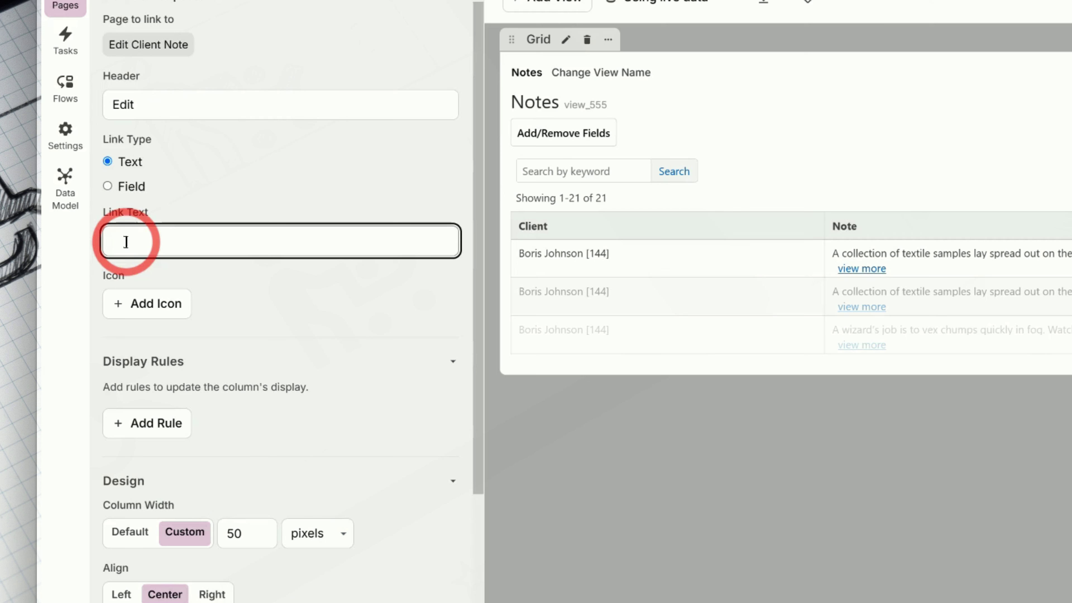
{"action": "key", "text": "super+period"}
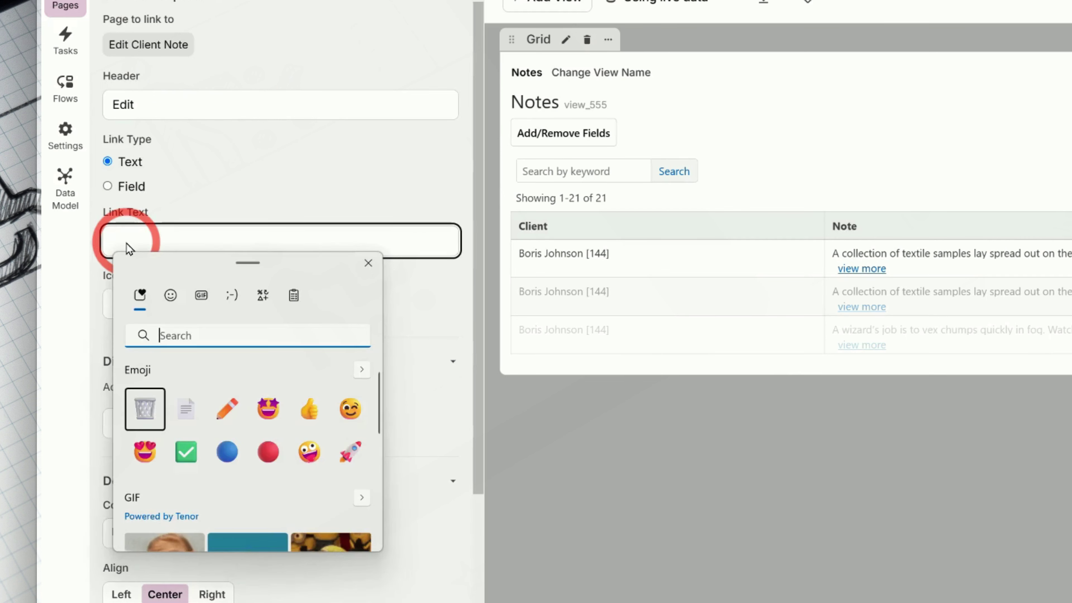
{"action": "type", "text": "e"}
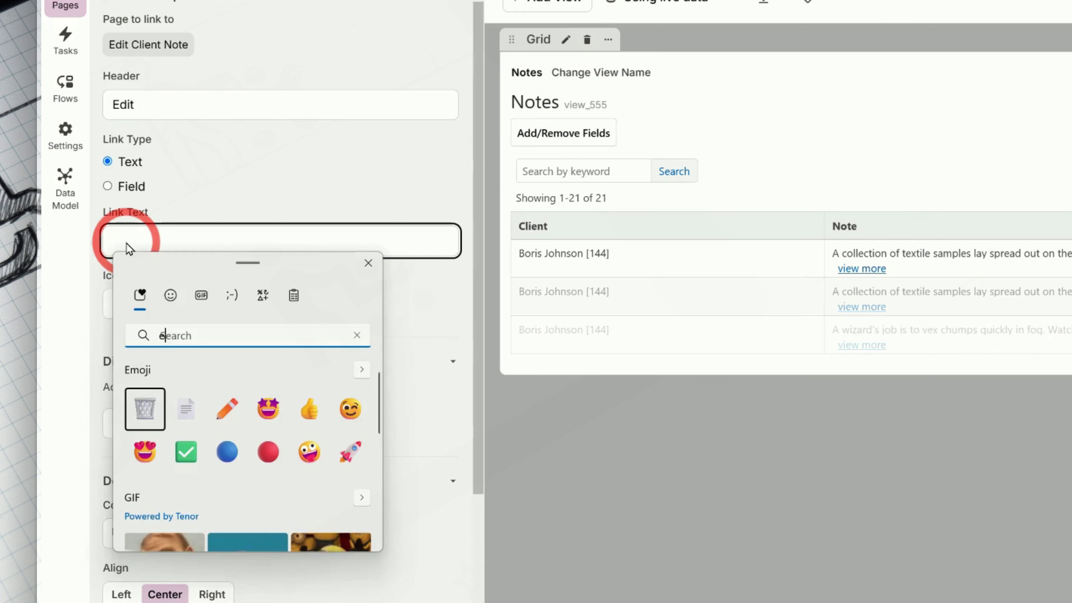
{"action": "type", "text": "dit"}
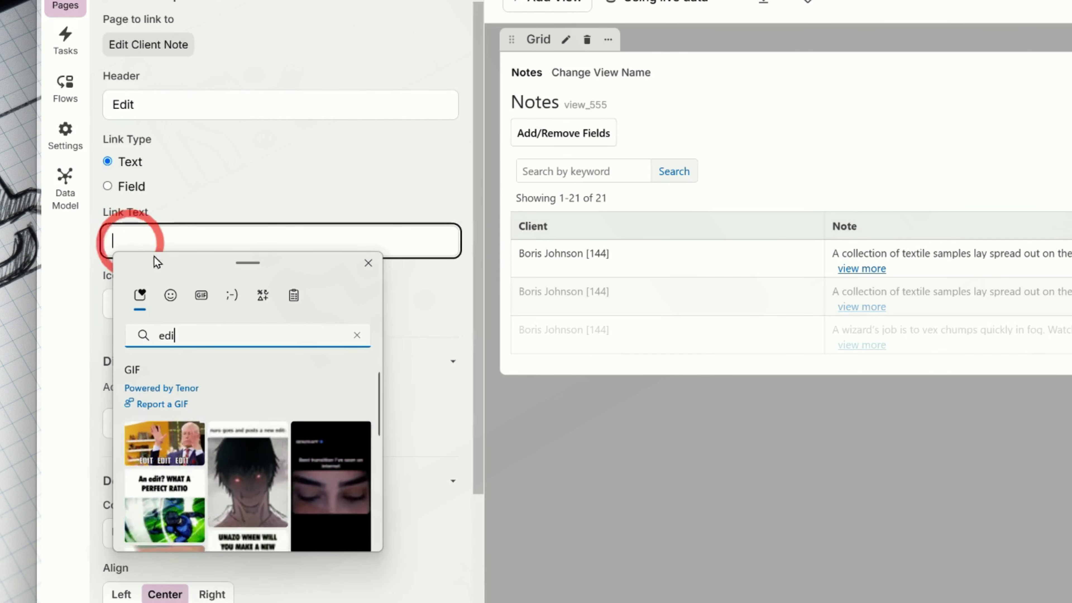
{"action": "key", "text": "BackSpace"}
{"action": "key", "text": "BackSpace"}
{"action": "key", "text": "BackSpace"}
{"action": "key", "text": "BackSpace"}
Insert the pencil emoji, found by searching "penci", as the Edit column's link text and save the column
{"action": "type", "text": "penci"}
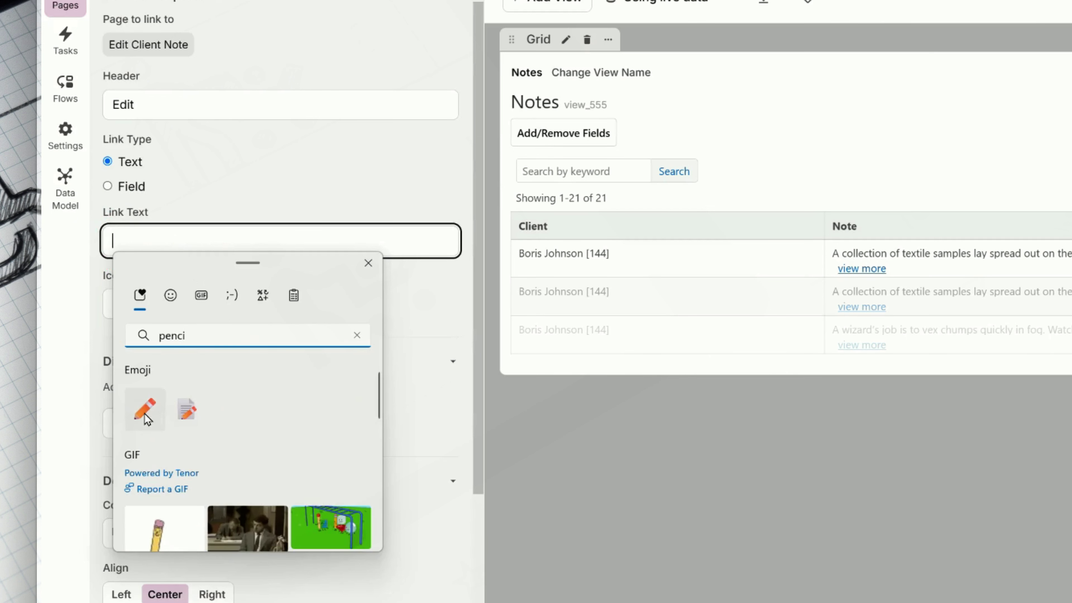
{"action": "left_click", "coordinate": [144, 411]}
{"action": "left_click", "coordinate": [181, 226]}
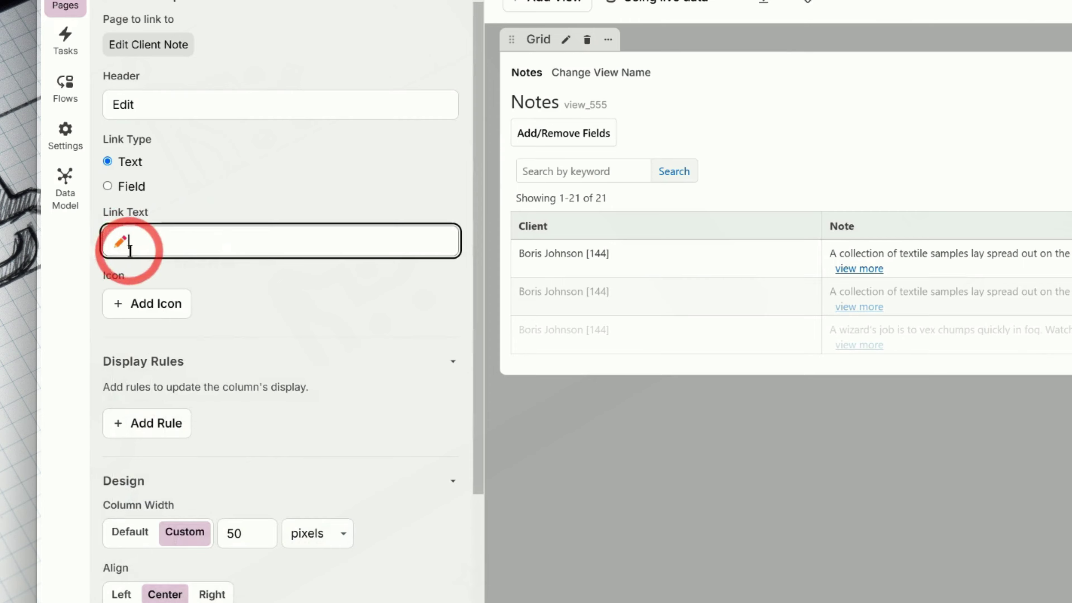
{"action": "left_click", "coordinate": [253, 544]}
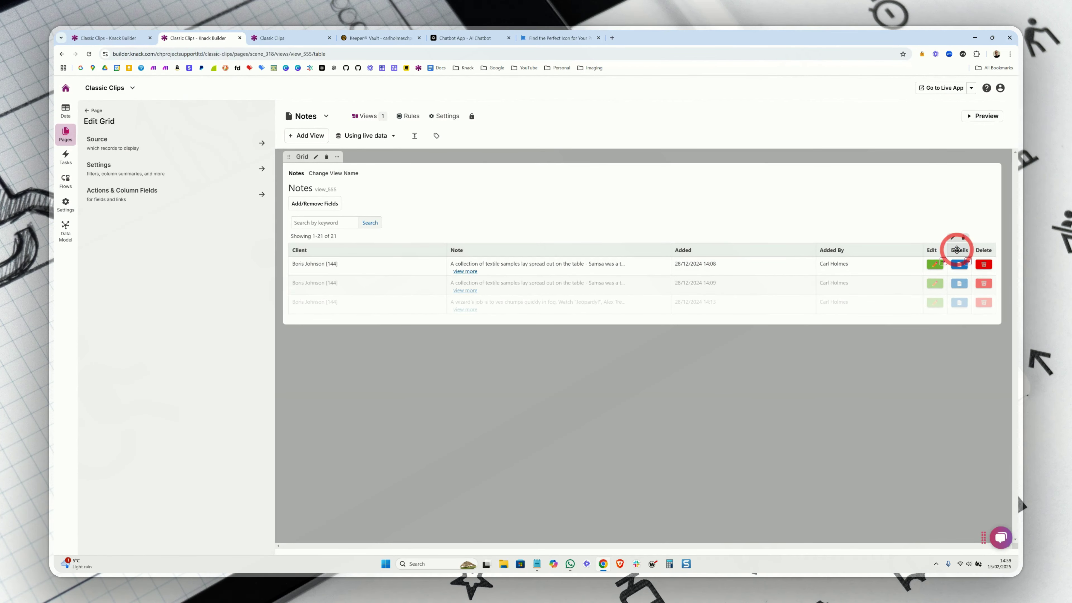
Open the Notes grid's Details column, select its link text and search the emoji picker for "page"
{"action": "left_click", "coordinate": [956, 250]}
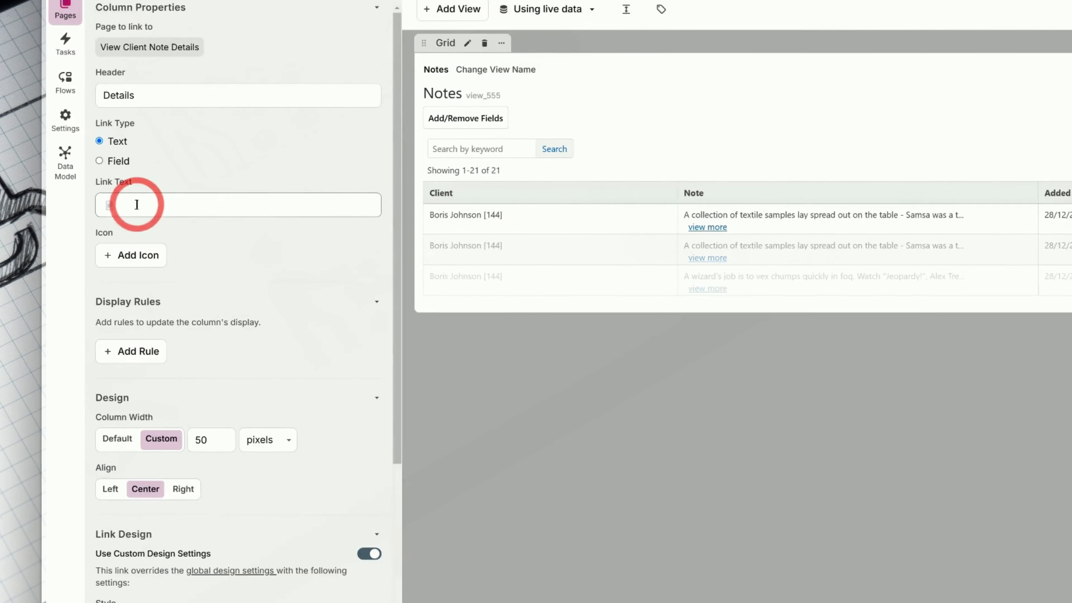
{"action": "left_click_drag", "start_coordinate": [107, 259], "coordinate": [86, 259]}
{"action": "left_click", "coordinate": [142, 262]}
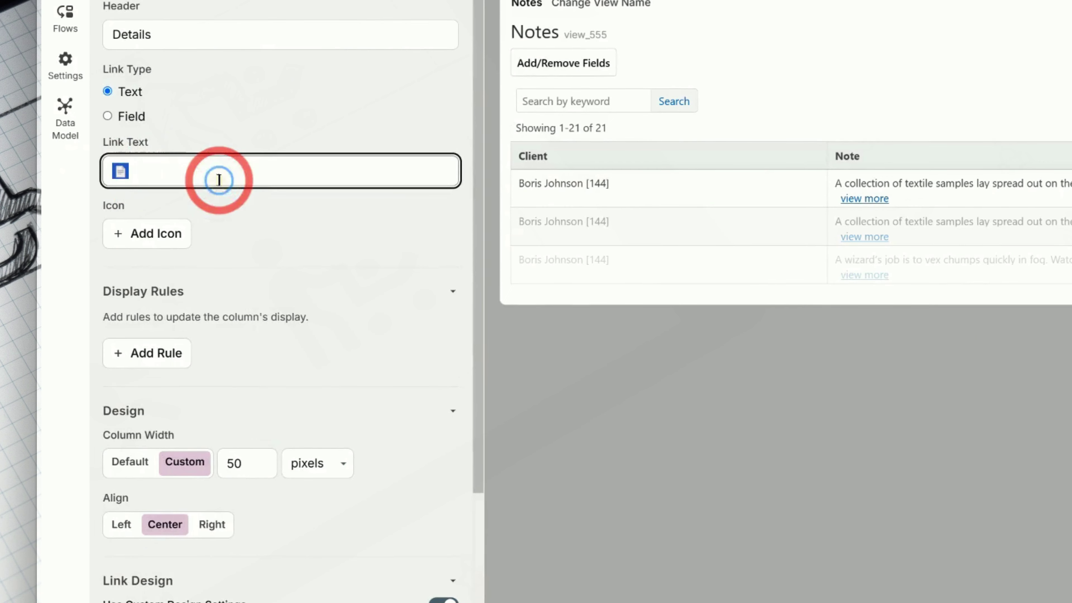
{"action": "left_click", "coordinate": [217, 179]}
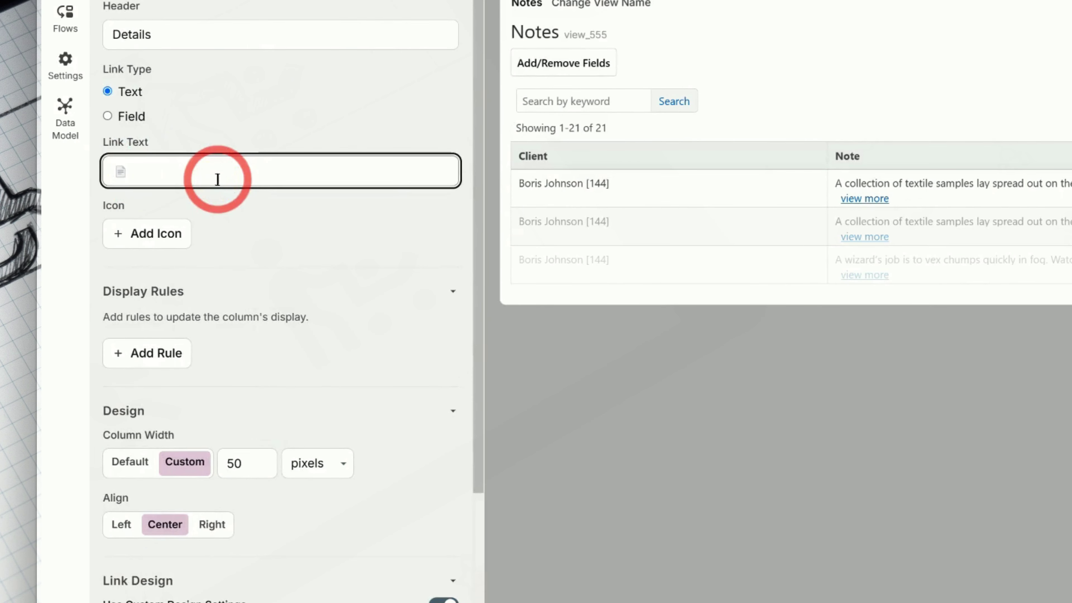
{"action": "key", "text": "super+period"}
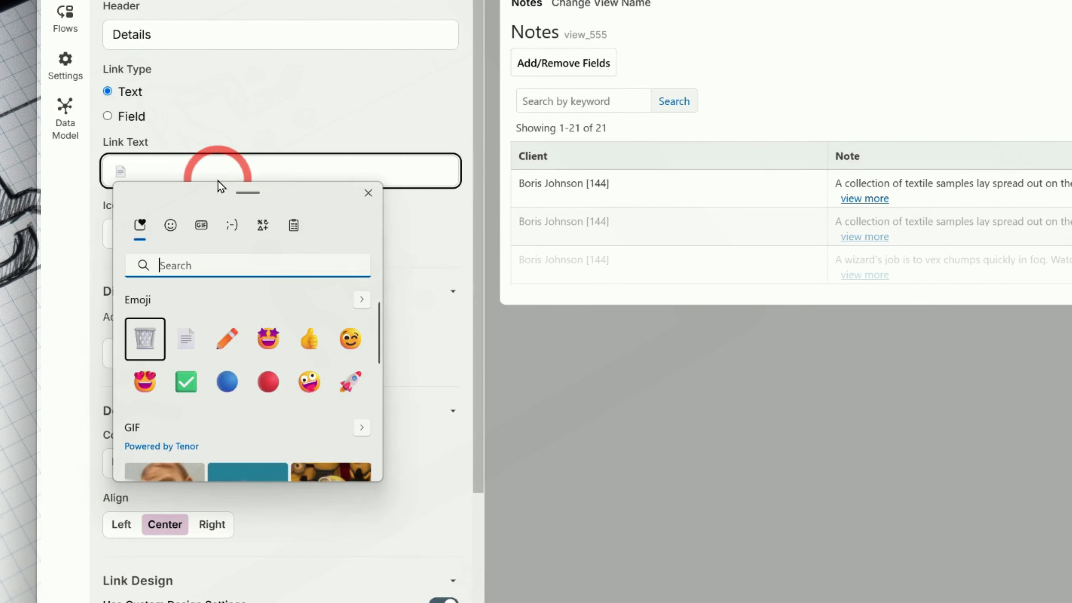
{"action": "type", "text": "page"}
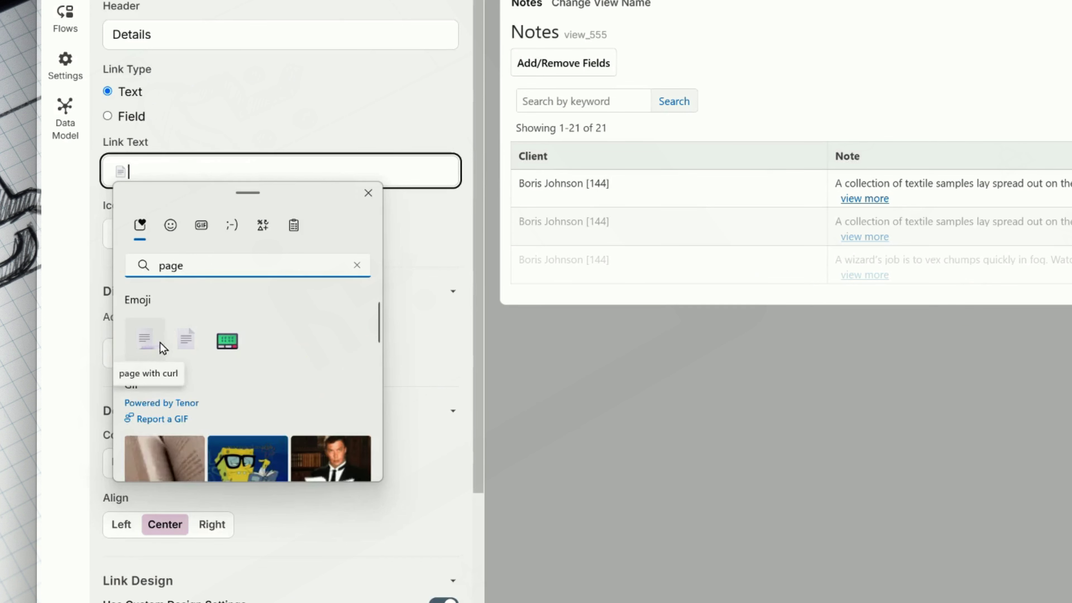
Search the emoji picker for "trash" from the empty link text
{"action": "left_click", "coordinate": [162, 180]}
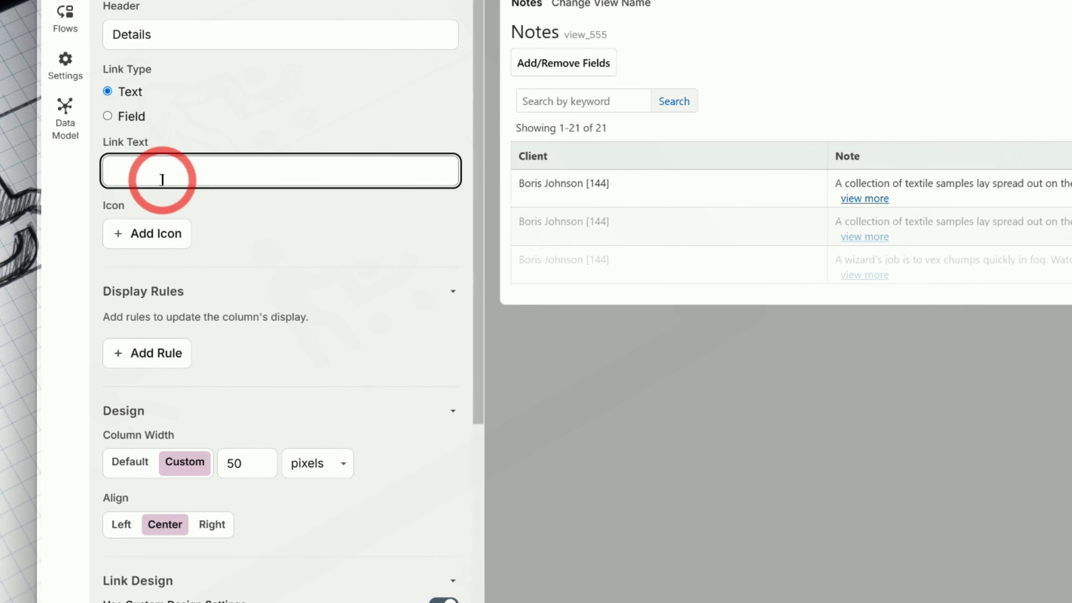
{"action": "key", "text": "super+period"}
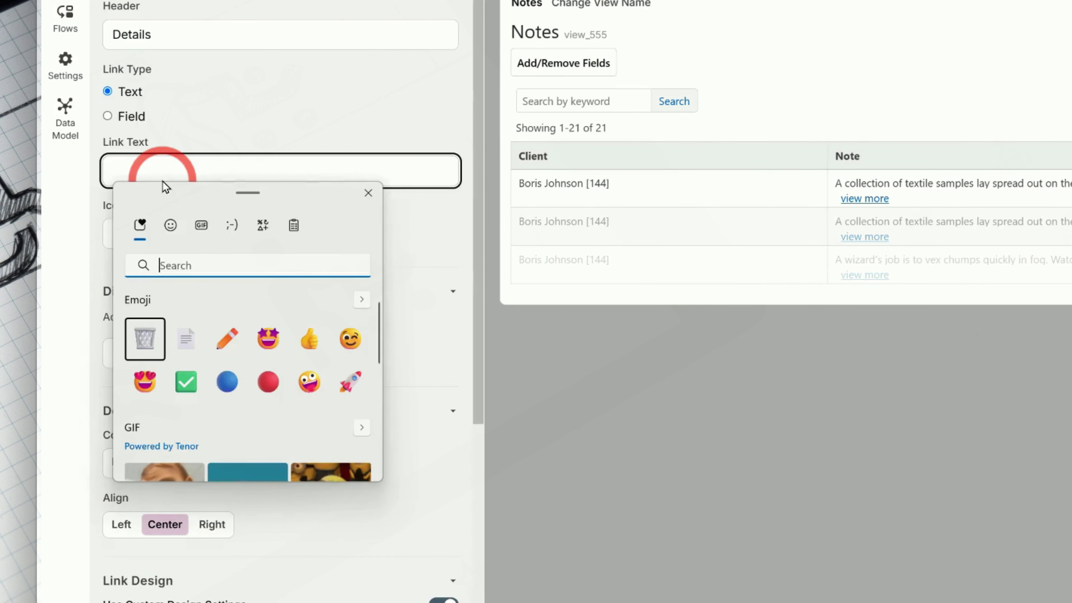
{"action": "type", "text": "trash"}
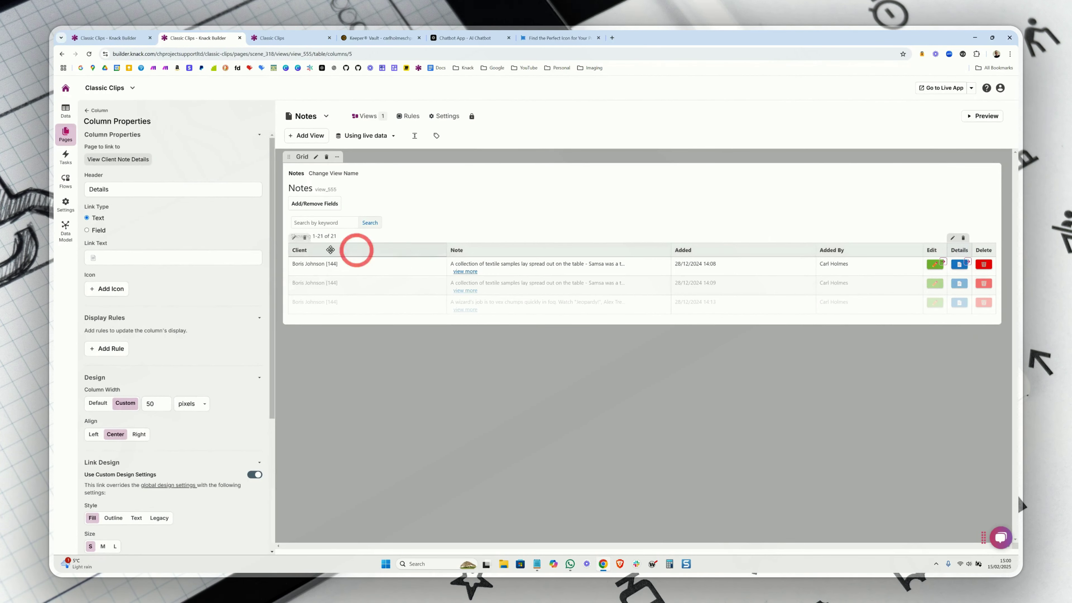
Browse the built-in icon library for the Details column and filter it by keyword
{"action": "left_click", "coordinate": [112, 288]}
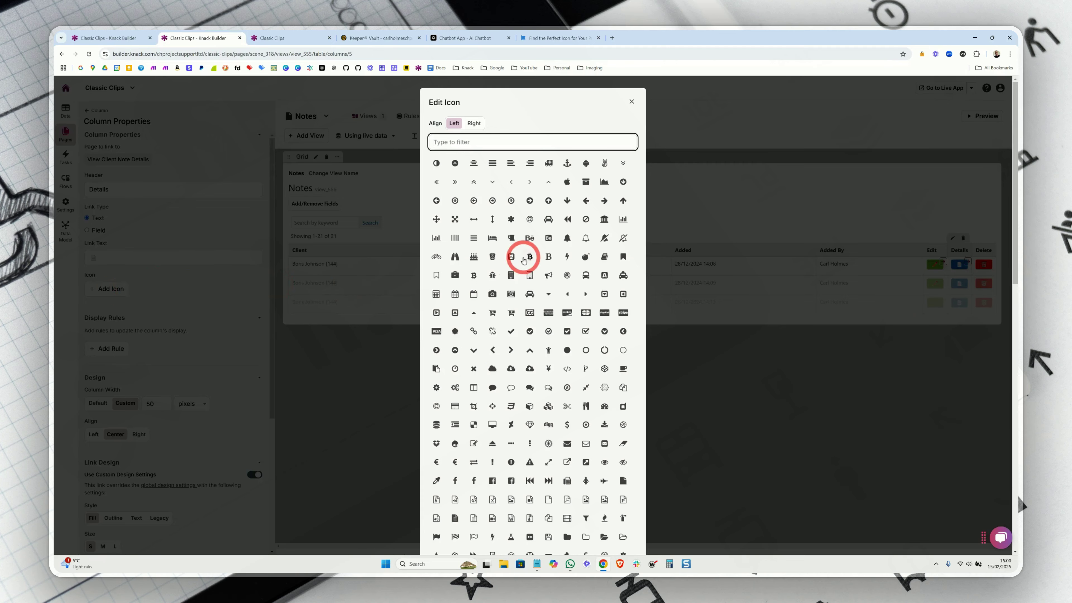
{"action": "scroll", "coordinate": [524, 260], "scroll_direction": "down", "scroll_amount": 12}
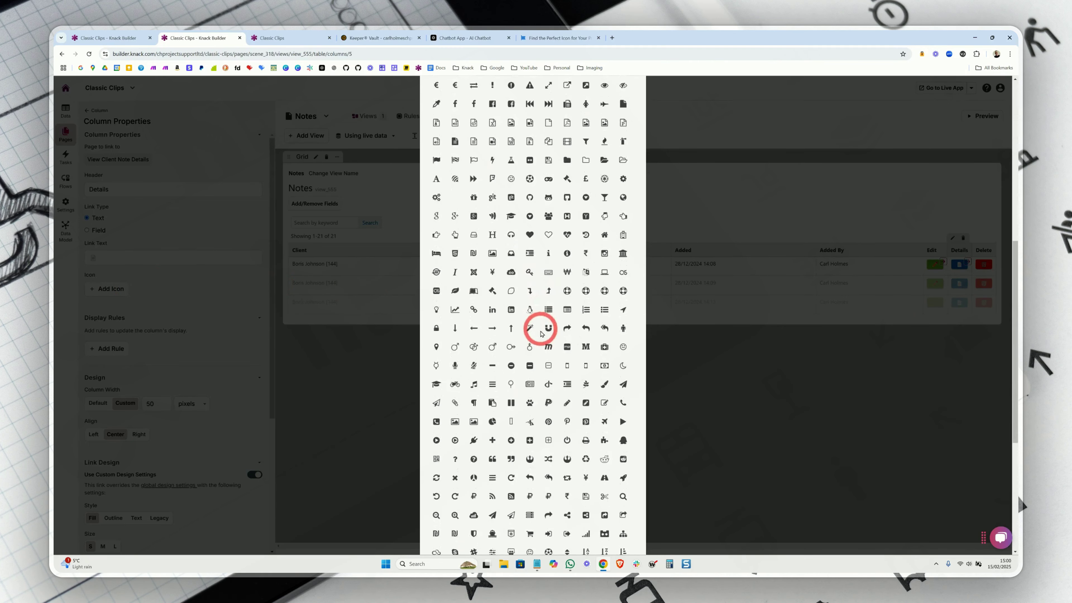
{"action": "scroll", "coordinate": [540, 334], "scroll_direction": "down", "scroll_amount": 3}
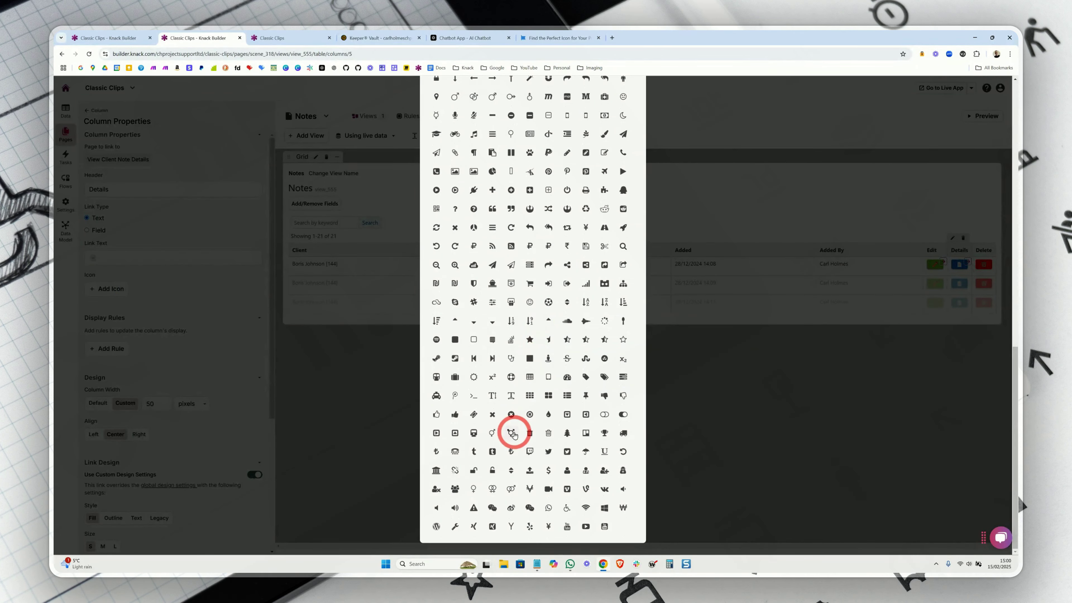
{"action": "scroll", "coordinate": [513, 435], "scroll_direction": "up", "scroll_amount": 15}
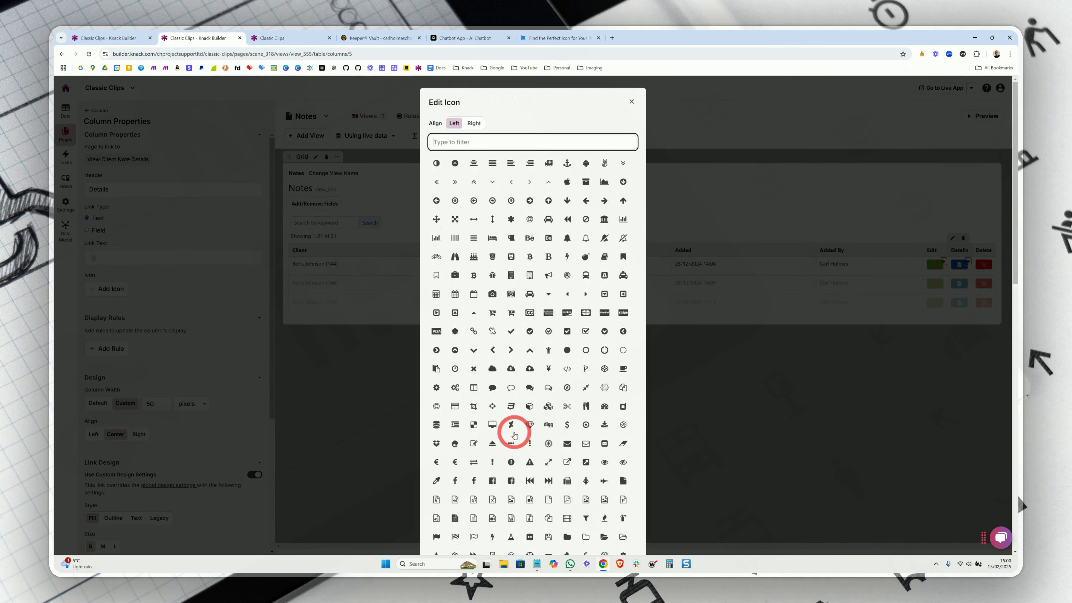
{"action": "type", "text": "ass"}
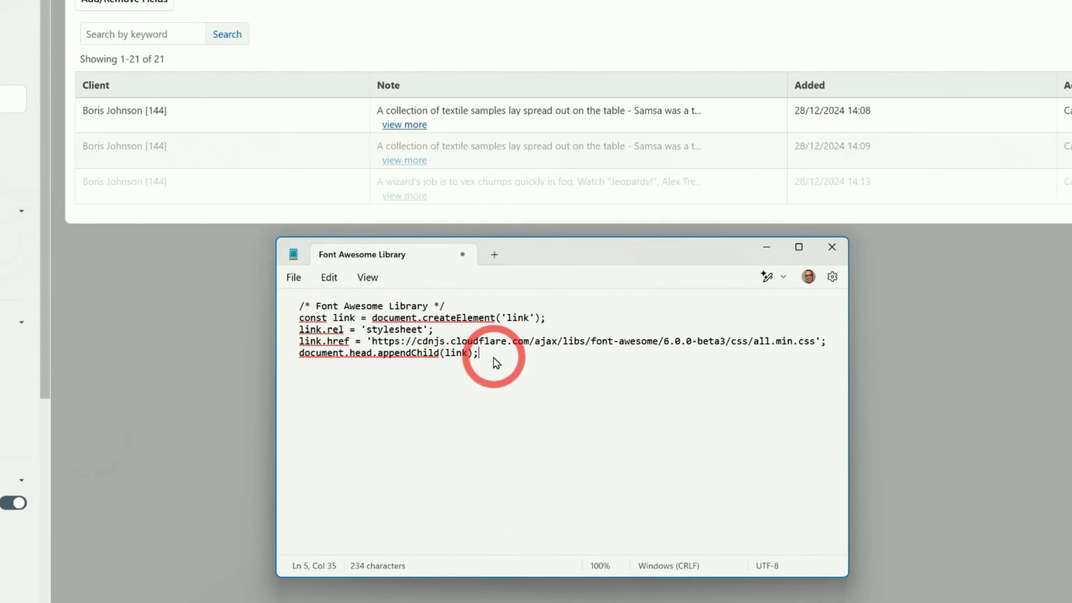
Highlight the Font Awesome Library code in Notepad, then switch to the Font Awesome free icon search page and select its web address
{"action": "left_click_drag", "start_coordinate": [513, 396], "coordinate": [412, 384]}
{"action": "left_click_drag", "start_coordinate": [272, 314], "coordinate": [270, 311]}
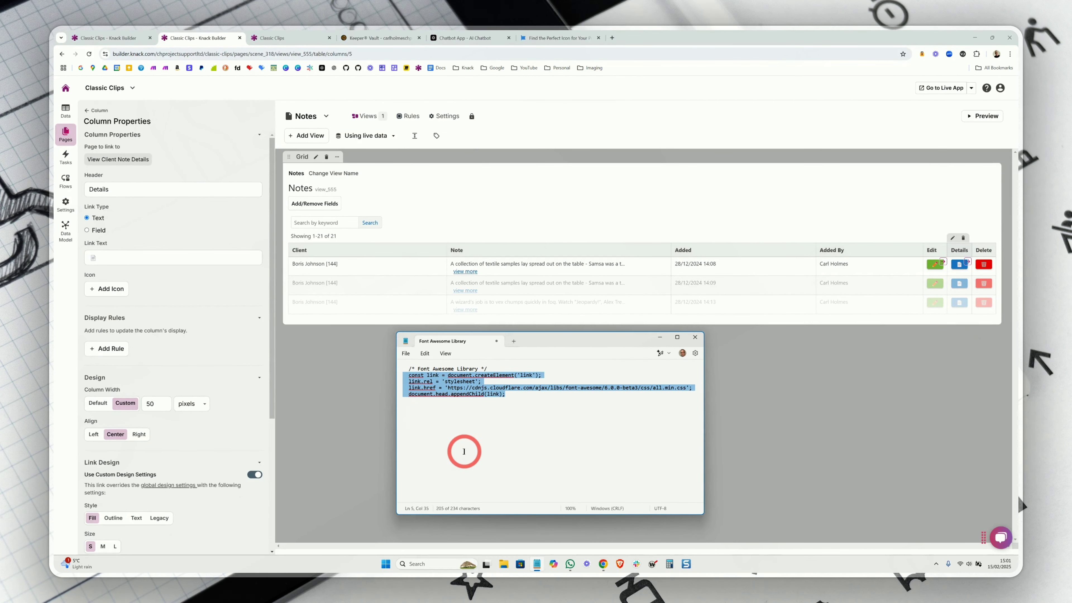
{"action": "left_click", "coordinate": [556, 38]}
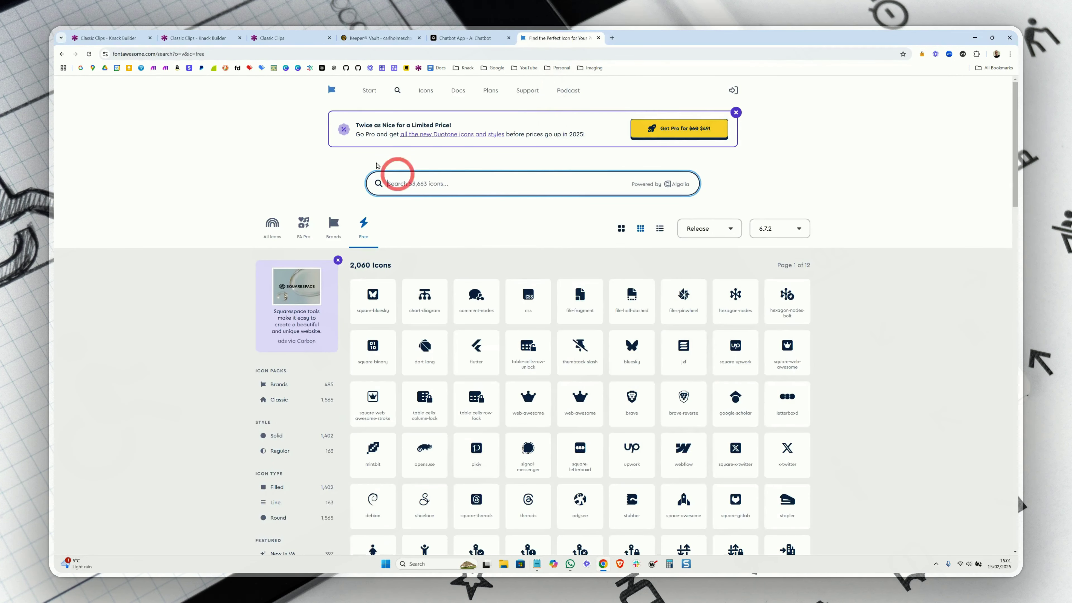
{"action": "left_click", "coordinate": [209, 54]}
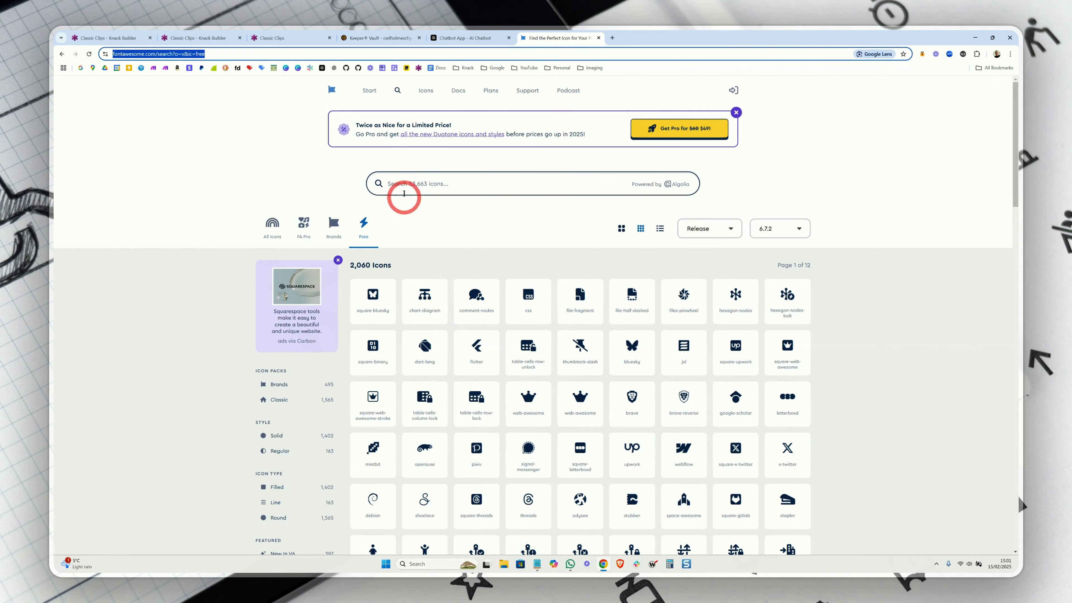
Search the free Font Awesome icons for "passp", open the passport icon and copy its HTML code snippet
{"action": "left_click", "coordinate": [404, 184]}
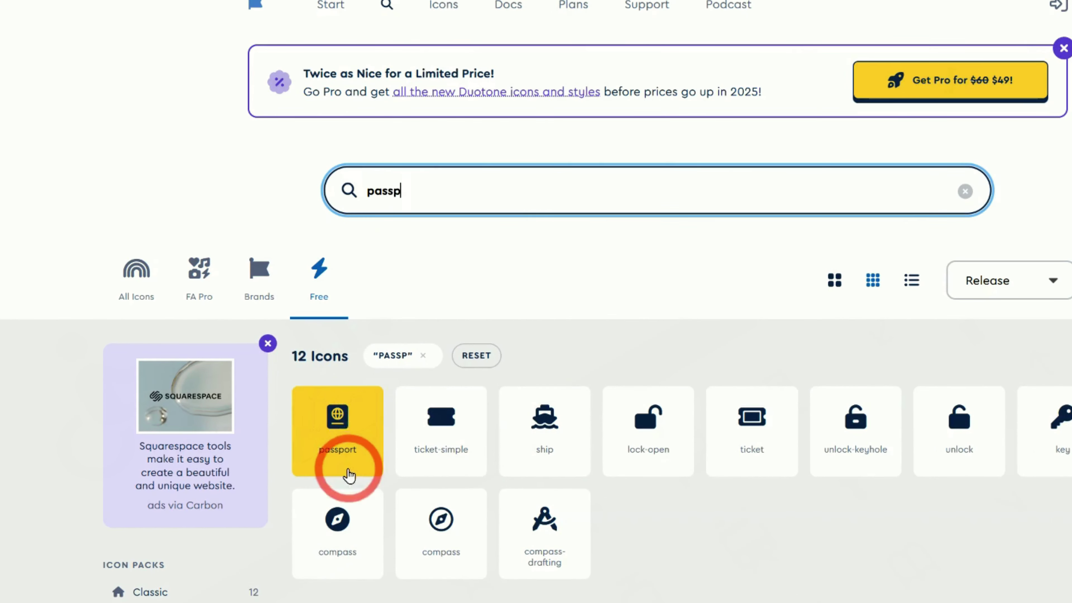
{"action": "left_click", "coordinate": [340, 432]}
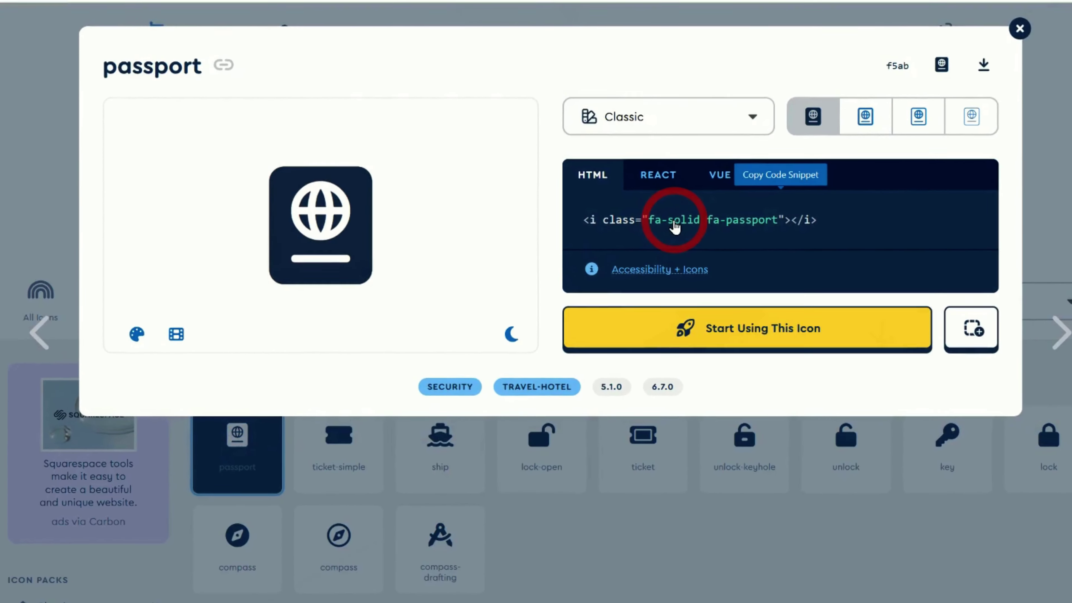
{"action": "left_click", "coordinate": [675, 226]}
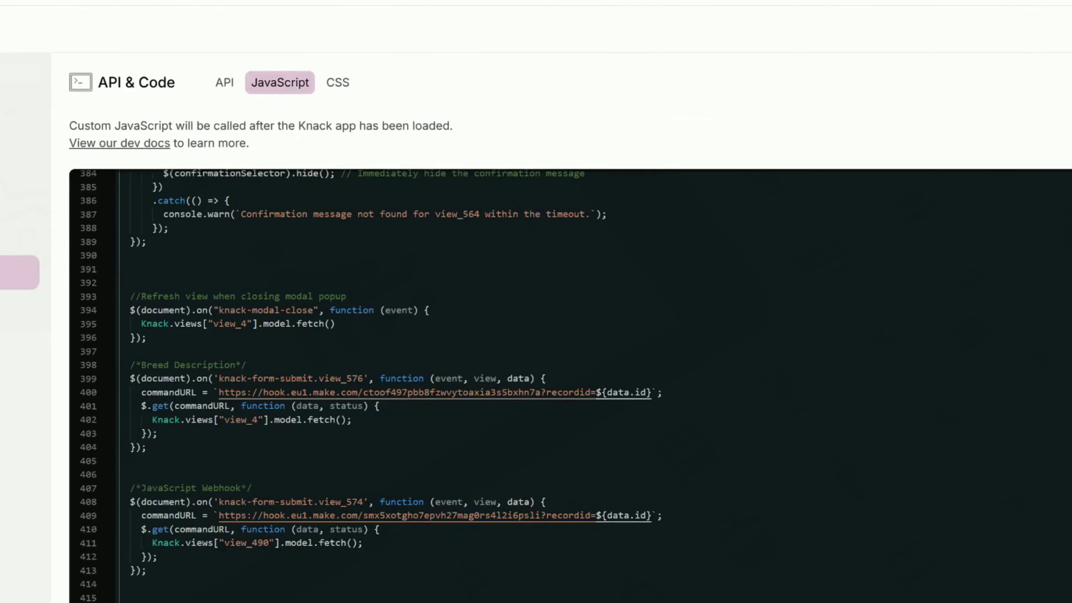
Review the custom JavaScript in the Knack app's API & Code settings
{"action": "left_click_drag", "start_coordinate": [412, 488], "coordinate": [313, 458]}
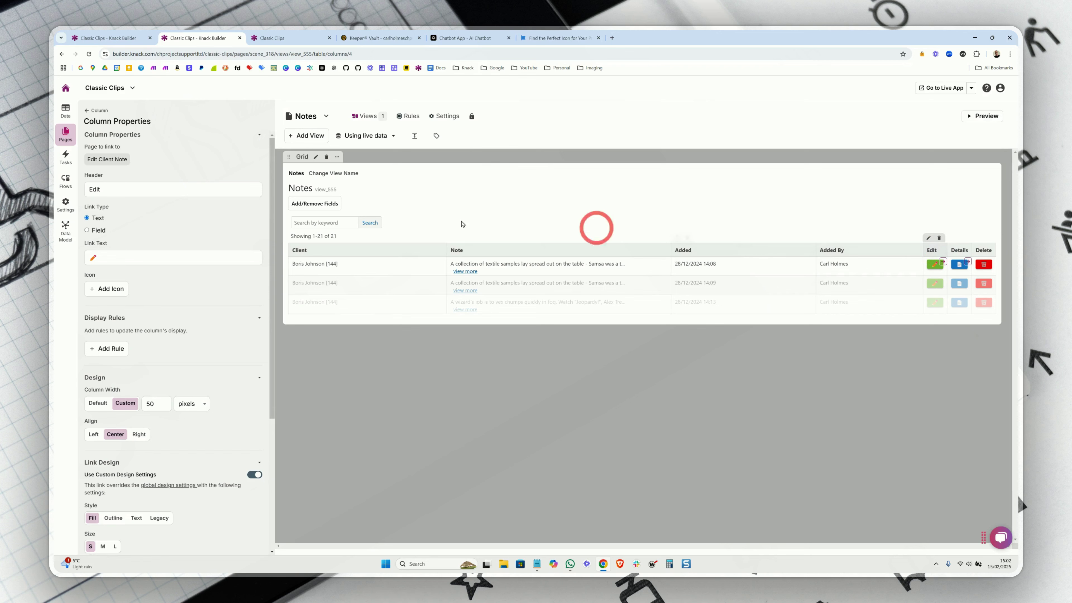
Replace the Edit column's link text with <i class="fa-solid fa-passport"></i>, save the column and check the live Notes page
{"action": "left_click", "coordinate": [90, 258]}
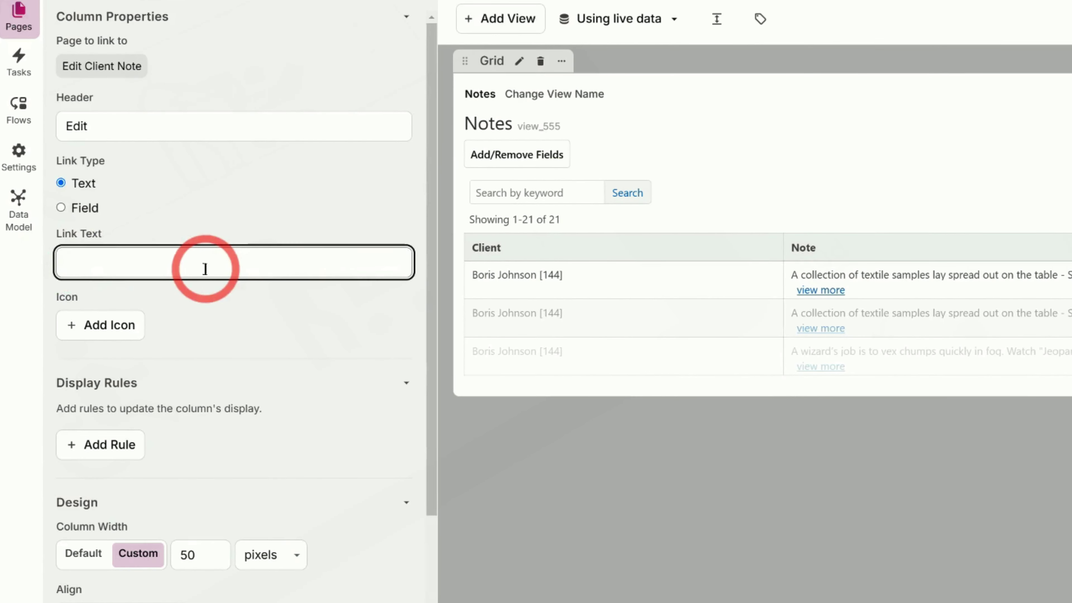
{"action": "key", "text": "ctrl+v"}
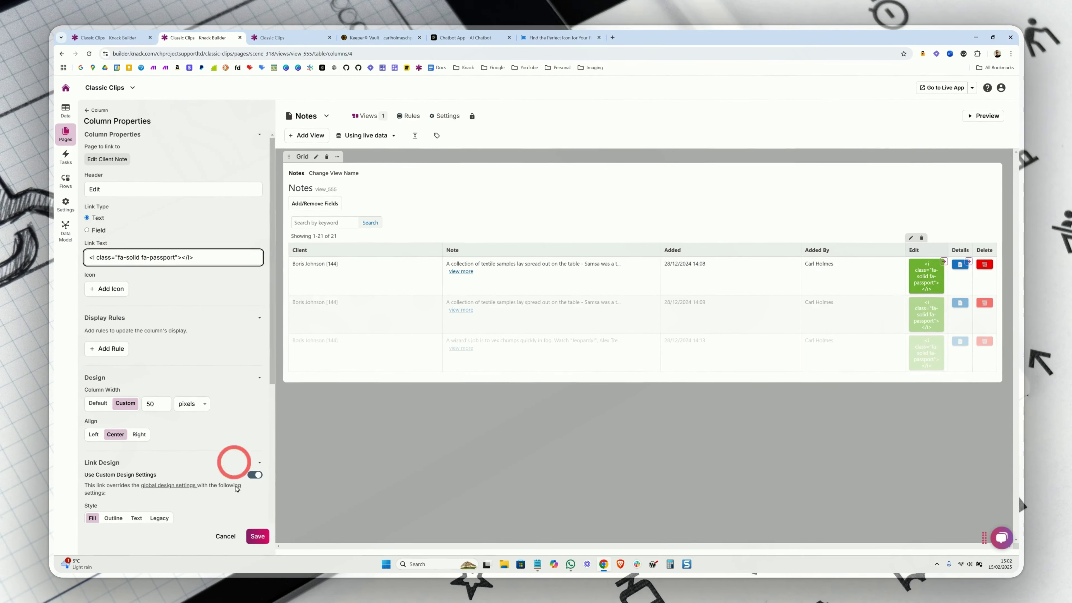
{"action": "left_click", "coordinate": [263, 540]}
{"action": "left_click", "coordinate": [923, 248]}
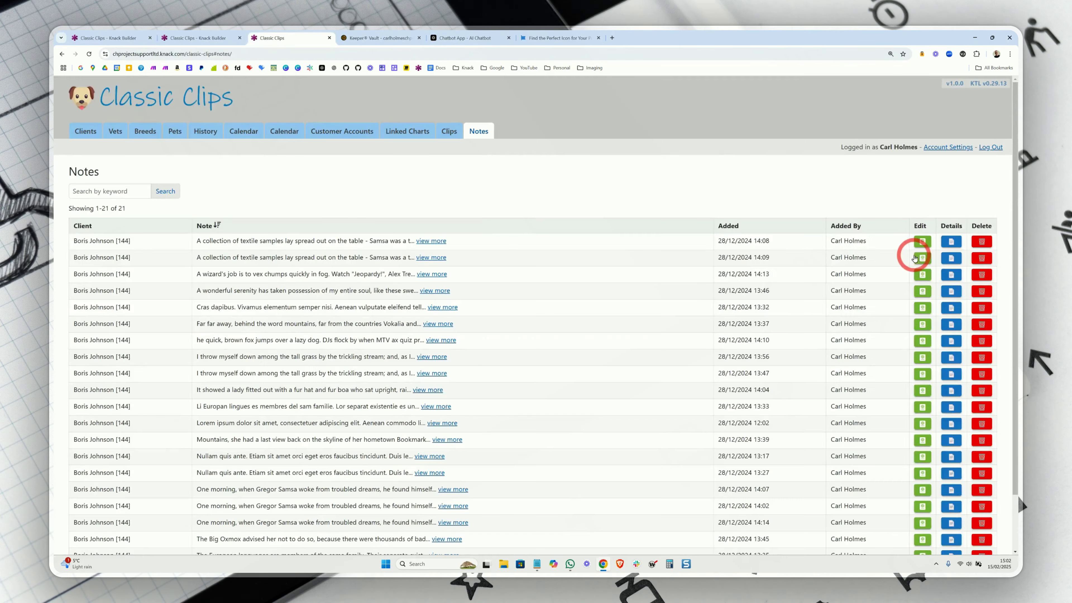